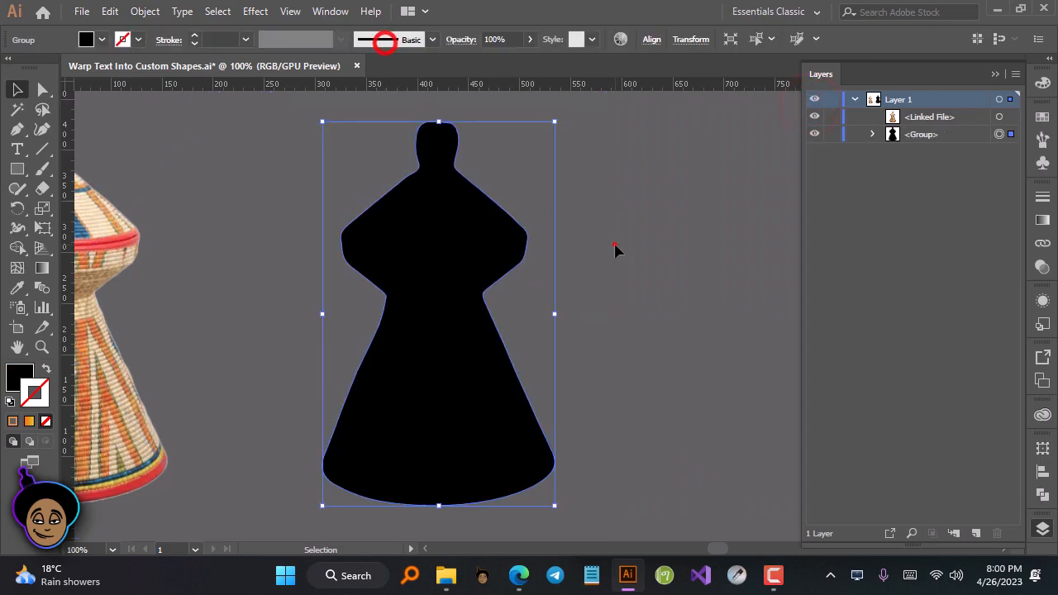
Step: Deselect the silhouette and ready the Pen tool with no fill and a white stroke
left_click(553, 295)
key("ctrl+plus")
key("ctrl+plus")
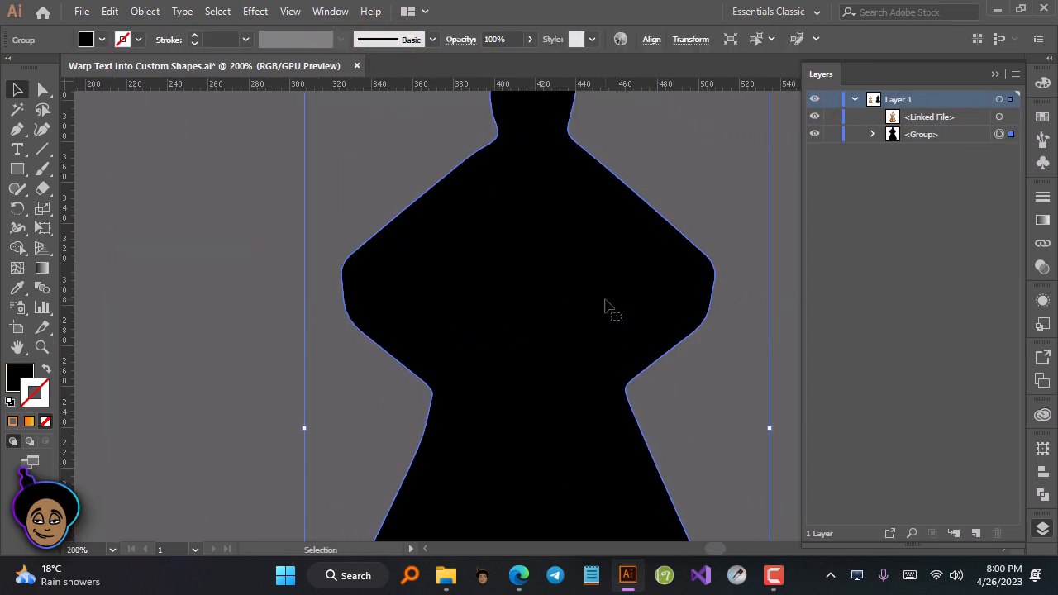
scroll(579, 248, "up", 3)
left_click(567, 118)
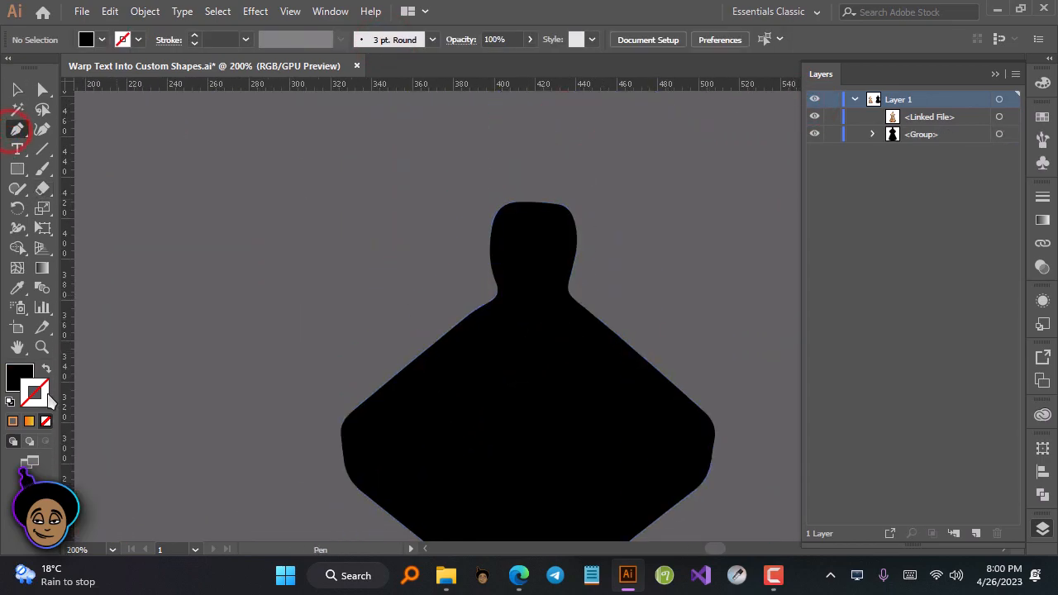
left_click(101, 39)
left_click(9, 65)
left_click(138, 40)
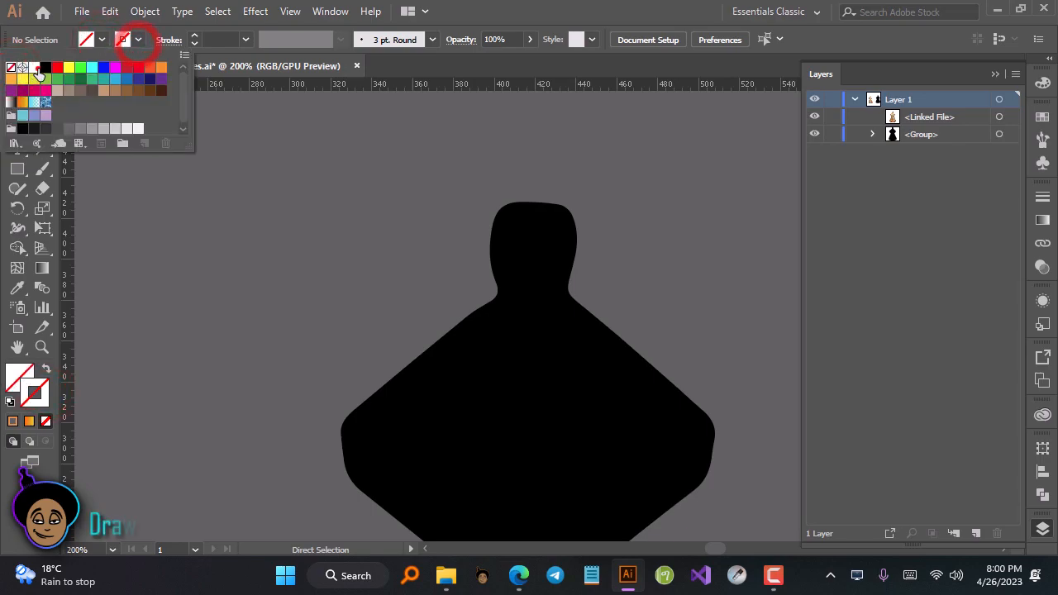
left_click(38, 65)
left_click_drag(472, 395, 449, 331)
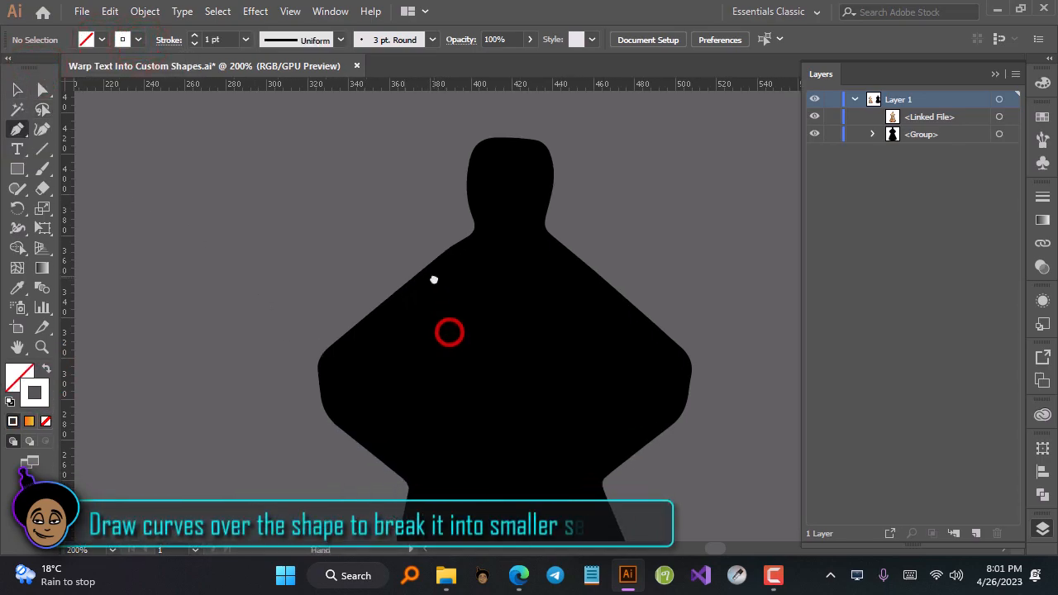
left_click(427, 249)
left_click_drag(594, 250, 704, 231)
key("ctrl+z")
key("ctrl+z")
Step: Draw a downward-bowing white curve across the silhouette just below its neck
left_click(427, 254)
left_click_drag(590, 254, 678, 214)
left_click_drag(270, 276, 283, 196)
left_click(17, 90)
Step: Draw a second, wider downward-bowing curve across the silhouette at its broad shoulder corners
left_click(16, 129)
left_click_drag(298, 326, 254, 303)
left_click(261, 245)
left_click_drag(674, 245, 468, 347)
key("v")
left_click(149, 169)
key("ctrl+minus")
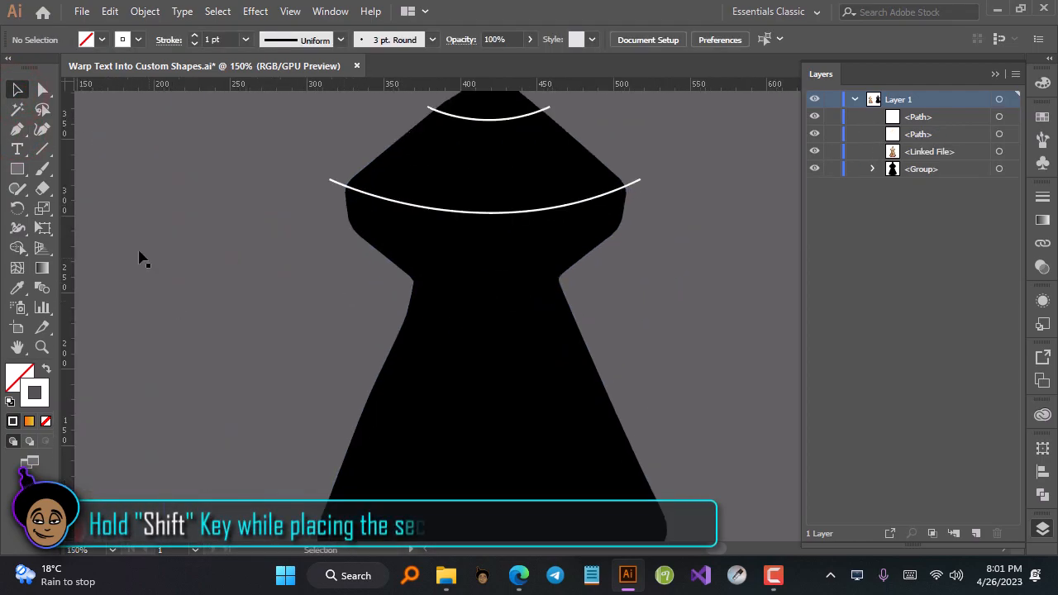
key("p")
left_click(385, 273)
left_click_drag(585, 272, 730, 217)
key("ctrl+z")
key("ctrl+z")
left_click(378, 265)
mouse_move(594, 266)
left_mouse_down()
mouse_move(708, 215)
mouse_move(699, 213)
left_mouse_up()
key("ctrl+z")
key("ctrl+z")
Step: Draw a third downward-bowing curve across the silhouette just above the narrow waist
left_click(368, 258)
left_click_drag(596, 258, 706, 196)
left_click(21, 90)
left_click(181, 237)
Step: Draw a fourth downward-bowing curve across the upper part of the flared base
scroll(181, 236, "down", 2)
left_click(16, 130)
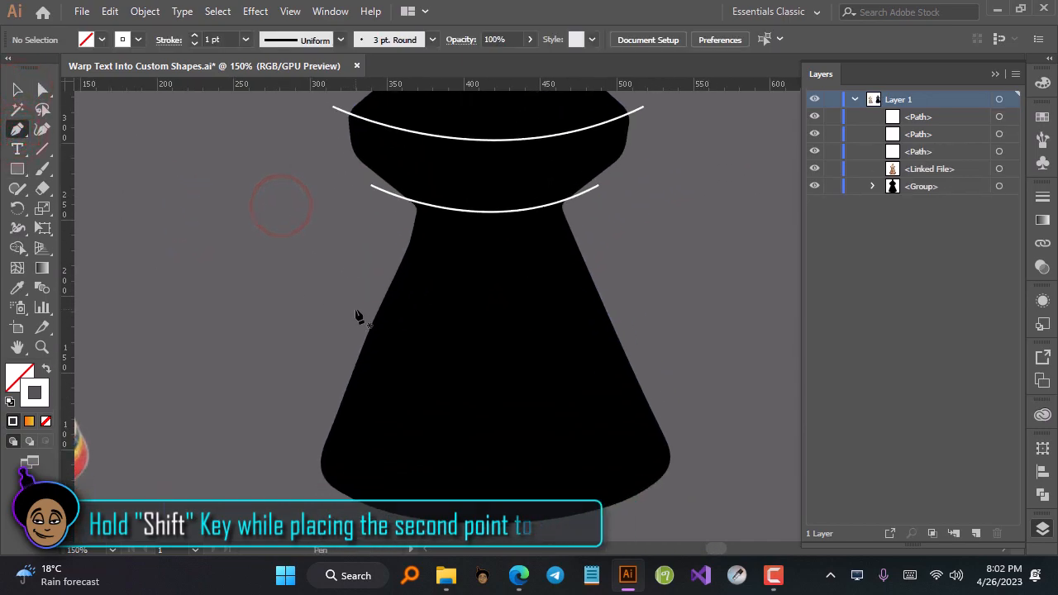
left_click(357, 303)
left_click_drag(624, 304, 748, 221)
left_click(20, 90)
left_click(238, 284)
scroll(239, 283, "down", 2)
left_click(16, 130)
left_click(315, 360)
left_click_drag(679, 359, 846, 261)
key("ctrl+z")
key("ctrl+z")
Step: Draw a fifth downward-bowing curve across the silhouette near its lower edge
left_click(310, 369)
left_click_drag(684, 370, 882, 273)
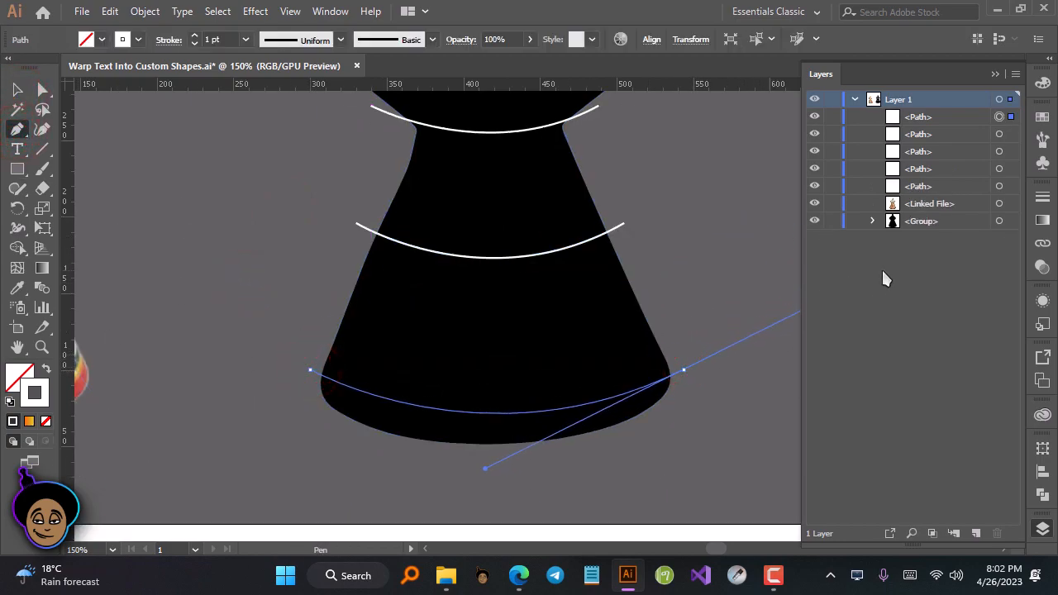
left_click(17, 90)
left_click(170, 158)
Step: Split the silhouette along all five curves with the Pathfinder Divide operation
key("ctrl+minus")
left_click_drag(650, 501, 412, 117)
left_click(1043, 493)
left_click(853, 528)
left_click(704, 437)
Step: Ungroup the divided silhouette and move the neck segment up slightly to leave a gap above the shoulders
left_click(1043, 529)
left_click(873, 117)
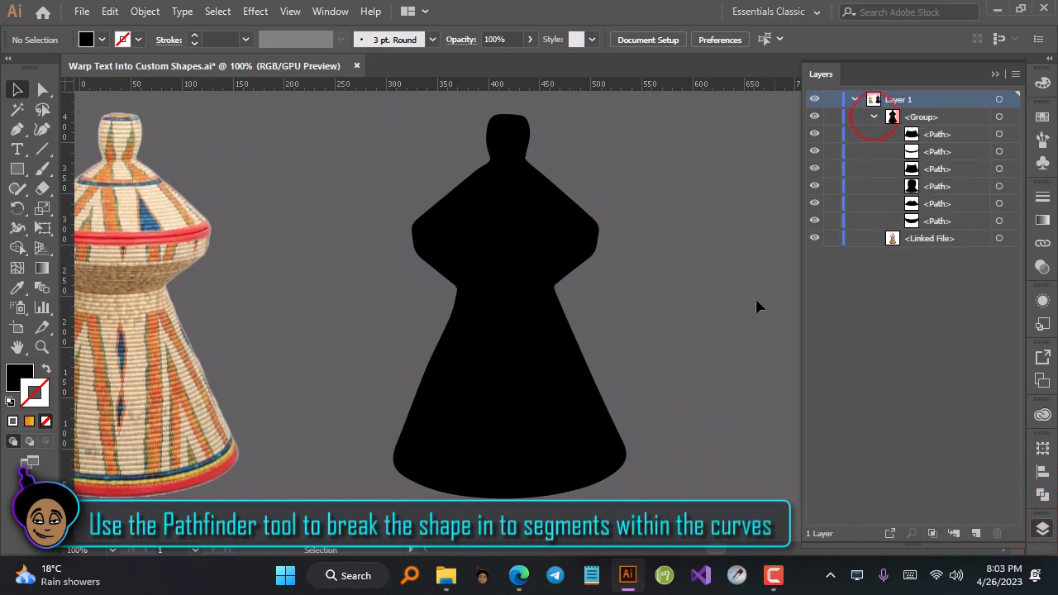
right_click(570, 368)
left_click(622, 239)
left_click(694, 240)
scroll(625, 211, "up", 2)
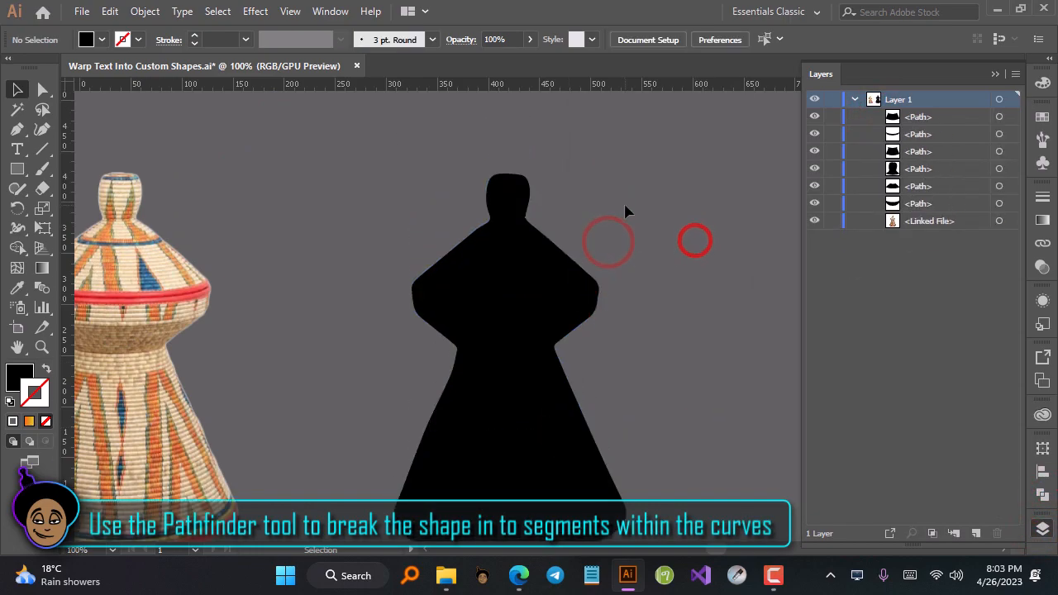
left_click(621, 224)
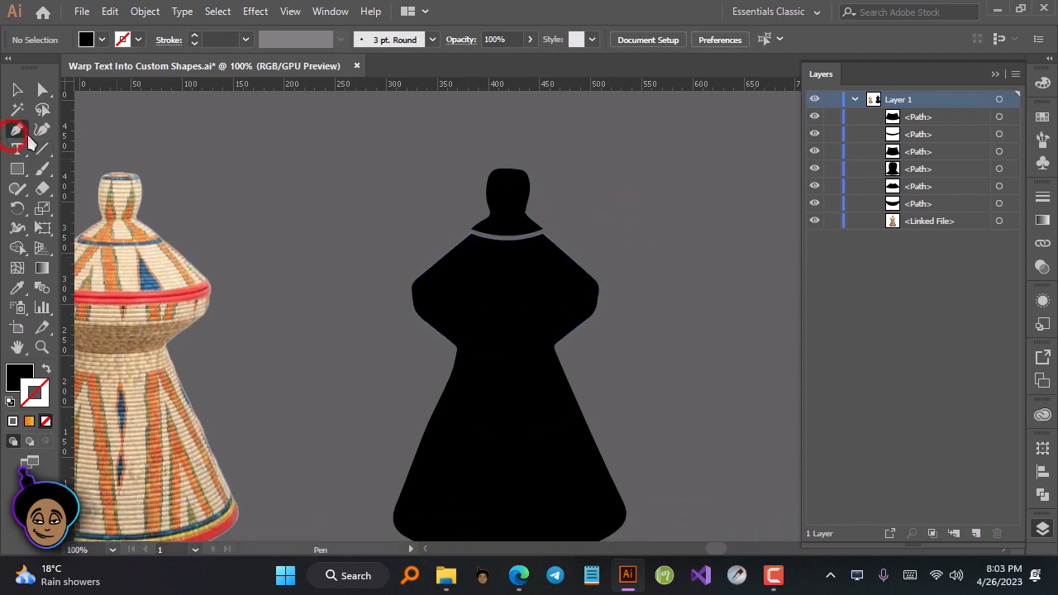
Step: Draw a downward-bowing curve about 65 px wide across the lower part of the neck segment
key("ctrl+plus")
key("ctrl+plus")
scroll(233, 245, "up", 3)
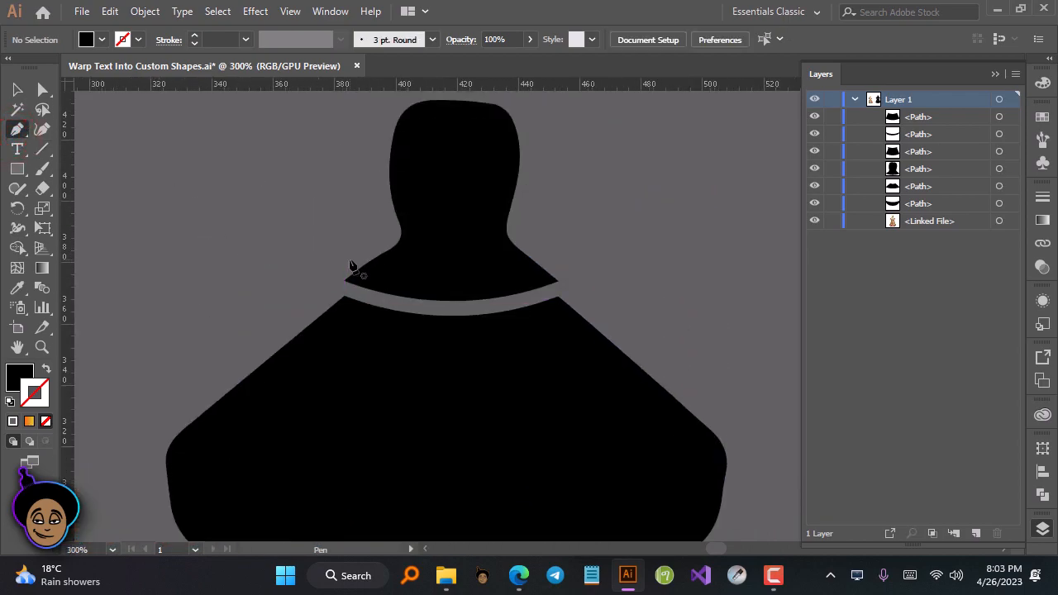
left_click(351, 259)
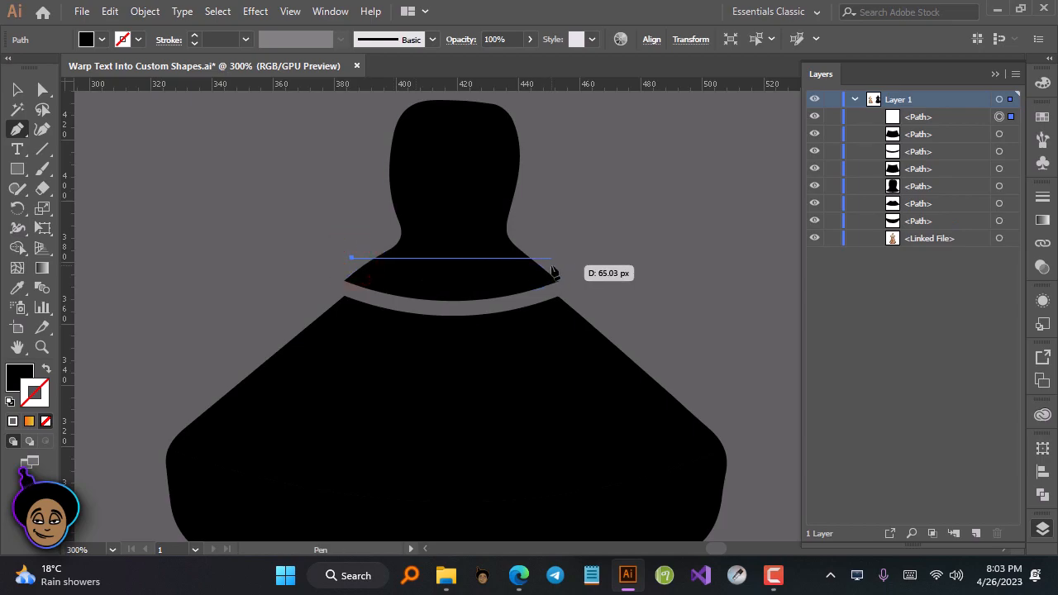
left_click_drag(553, 259, 657, 204)
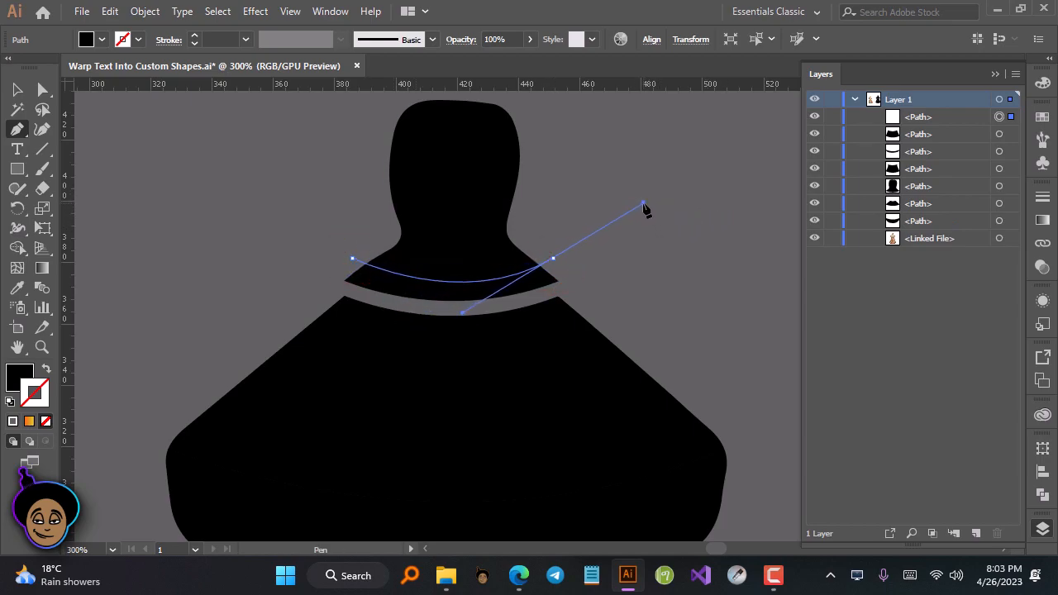
left_click_drag(644, 205, 644, 203)
left_click(15, 88)
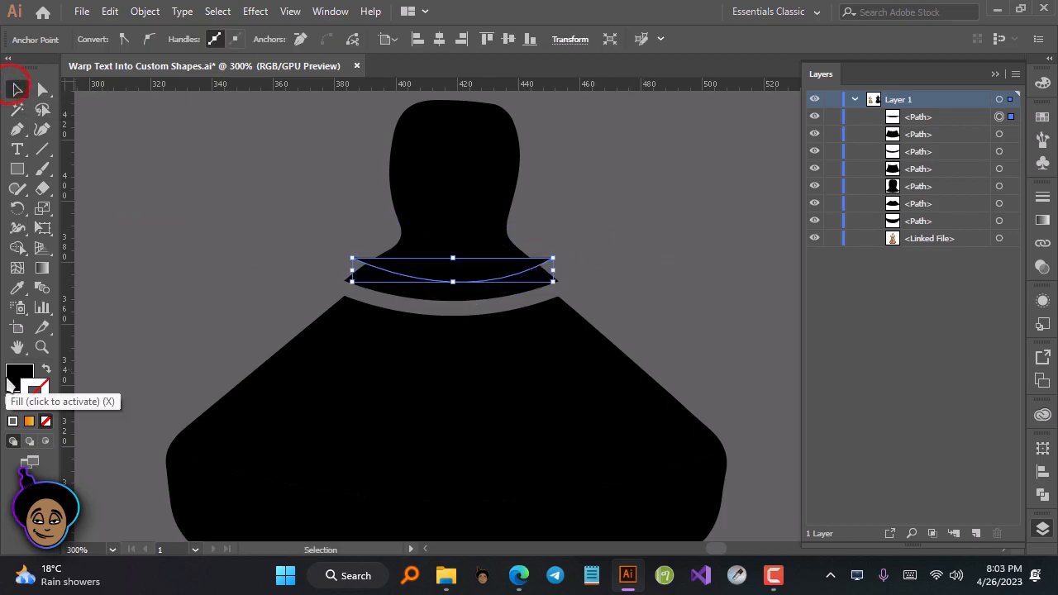
Step: Remove the fill from the new neck curve and give it a black stroke
left_click(18, 376)
left_click(47, 422)
left_click(44, 405)
left_click(12, 88)
Step: Divide the neck segment along its curve with Pathfinder Divide and ungroup the resulting pieces
left_click(433, 193)
left_click(1043, 494)
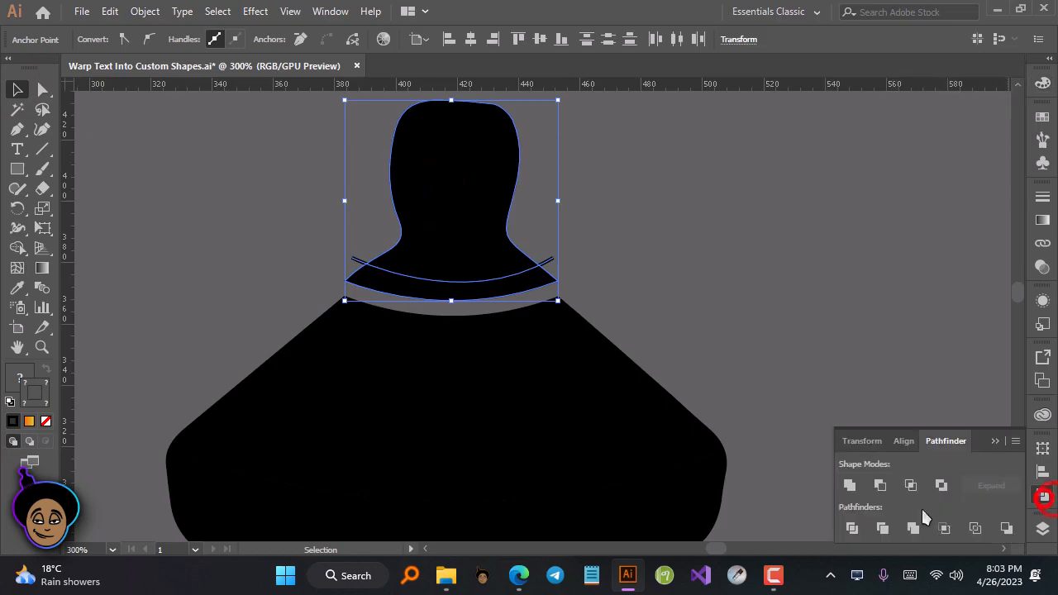
left_click(855, 529)
left_click(806, 361)
right_click(418, 172)
left_click(485, 313)
left_click(624, 290)
Step: Nudge the top neck piece up slightly to open a narrow gap above the thin band
left_click(484, 203)
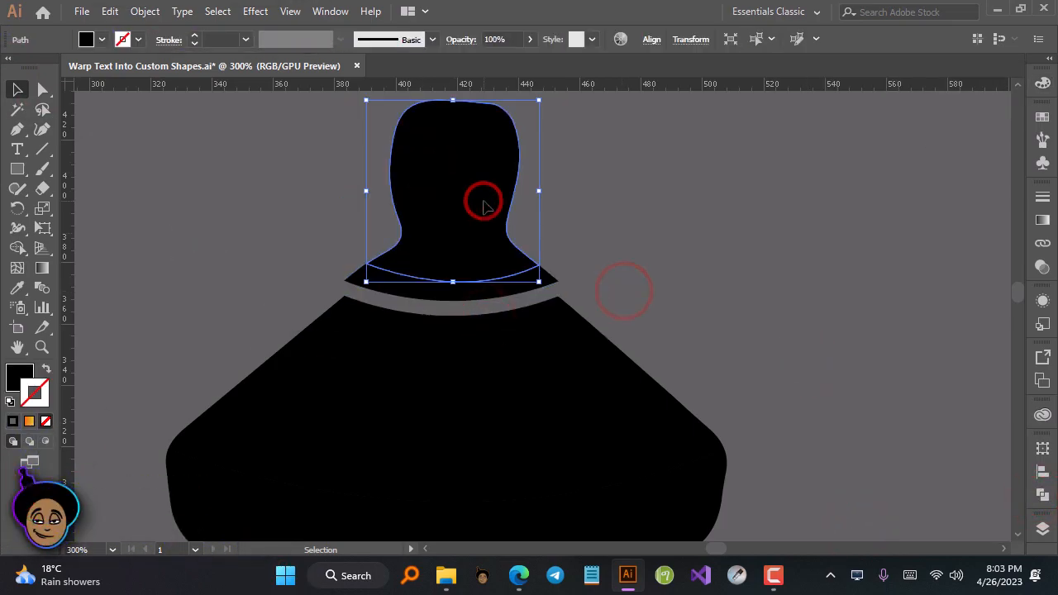
key("Up")
key("Up")
key("Up")
key("Up")
key("Down")
left_click(647, 244)
key("ctrl+minus")
key("ctrl+minus")
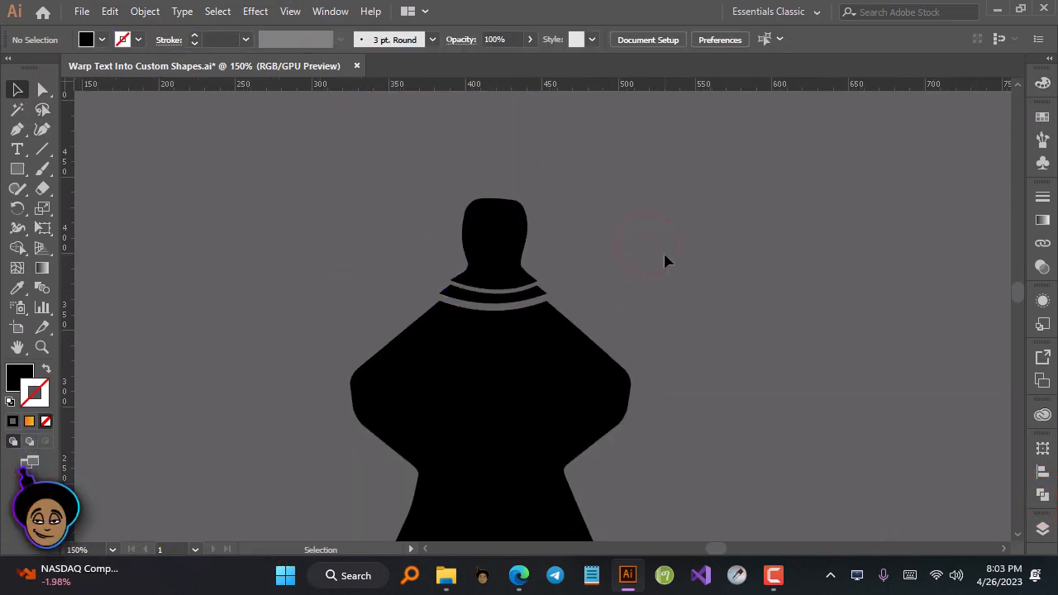
Step: Nudge the segments above the broad shoulder curve up slightly to open a gap along that curve
scroll(666, 258, "down", 2)
key("ctrl+minus")
left_click(595, 241)
key("Up")
key("Up")
key("Up")
key("Up")
left_click(723, 267)
Step: Nudge all segments above the waist up together to open a gap along the waist curve
left_click_drag(628, 293, 533, 198)
key("Up")
key("Up")
key("Up")
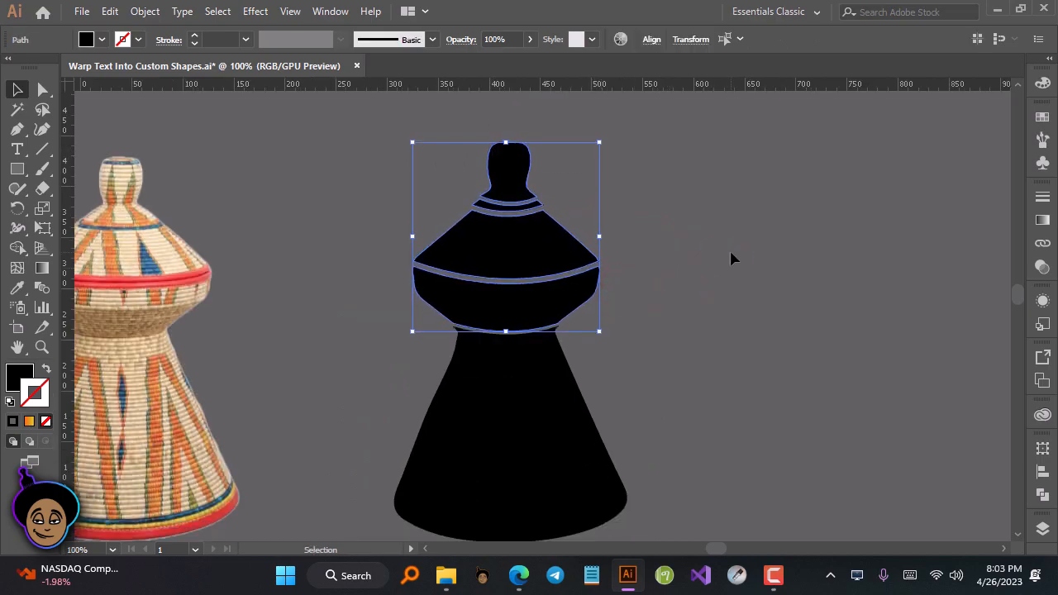
left_click(731, 253)
Step: Nudge the lower segments down slightly to open gaps along the two curves of the flared base
scroll(661, 389, "down", 2)
left_click(541, 380)
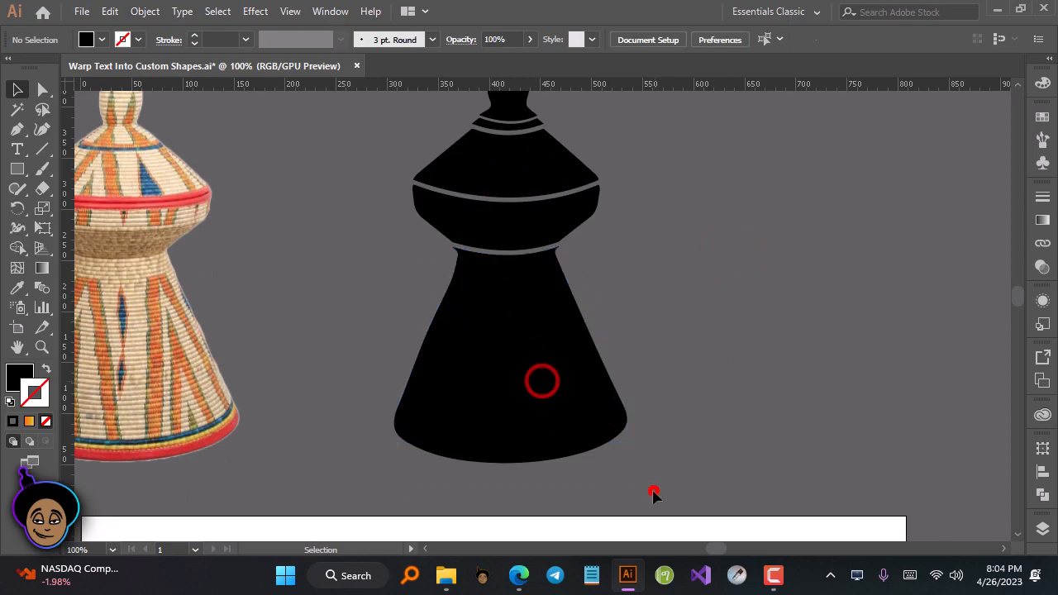
left_click(664, 387)
left_click(570, 453)
key("Down")
key("Down")
key("Down")
left_click(713, 456)
key("ctrl+minus")
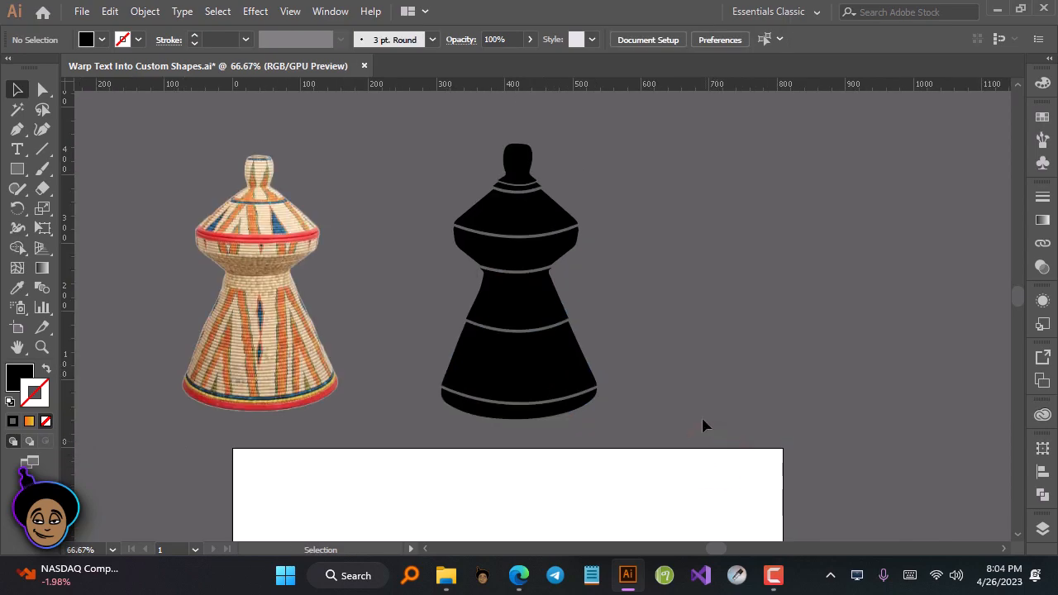
Step: Add the text FOOD in the empty space beside the segmented silhouette
left_click_drag(694, 376, 613, 425)
left_click(429, 222)
left_click(516, 266)
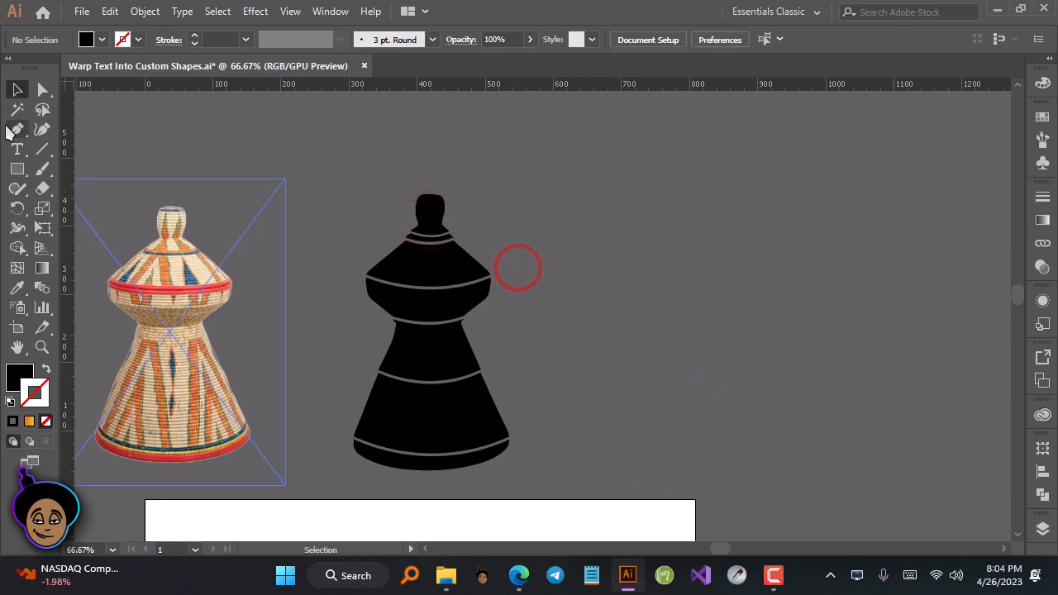
left_click(16, 148)
left_click(525, 222)
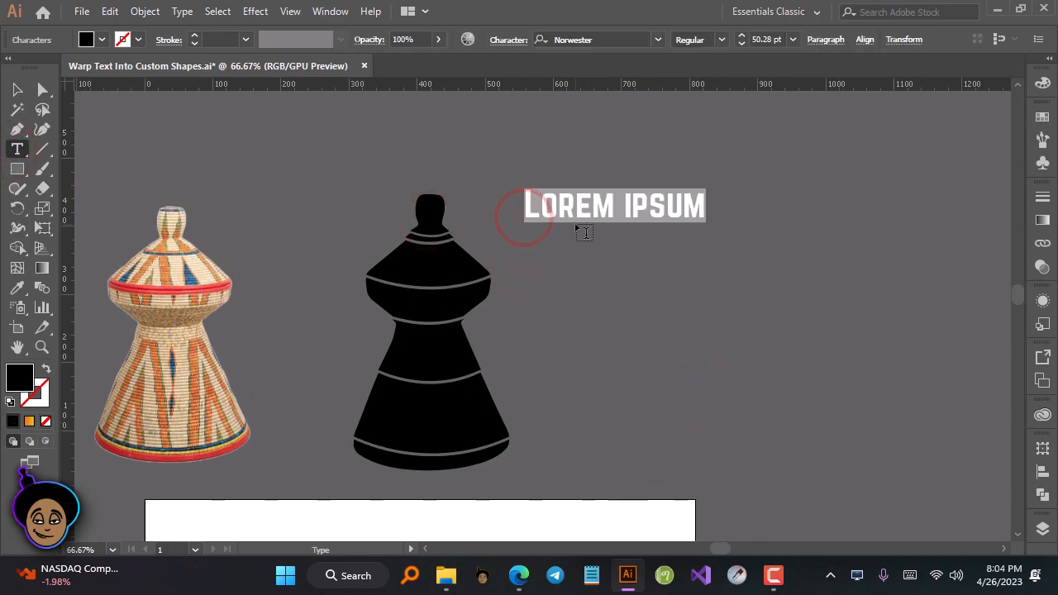
type("FOOD")
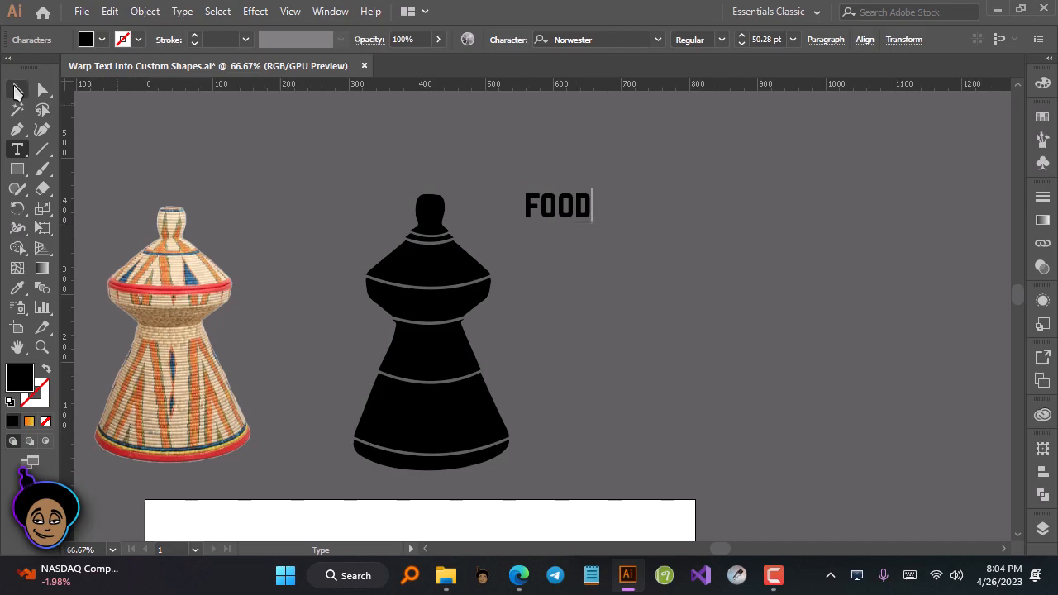
Step: Duplicate the FOOD text directly below itself and change the copy to TASTES
left_click(17, 89)
left_click_drag(562, 207, 568, 253)
key("t")
double_click(564, 253)
type("TASTES")
key("Escape")
Step: Duplicate the TASTES text directly below itself and change the copy to BETTER
left_click_drag(568, 253, 567, 299)
key("t")
double_click(567, 300)
type("BETTER")
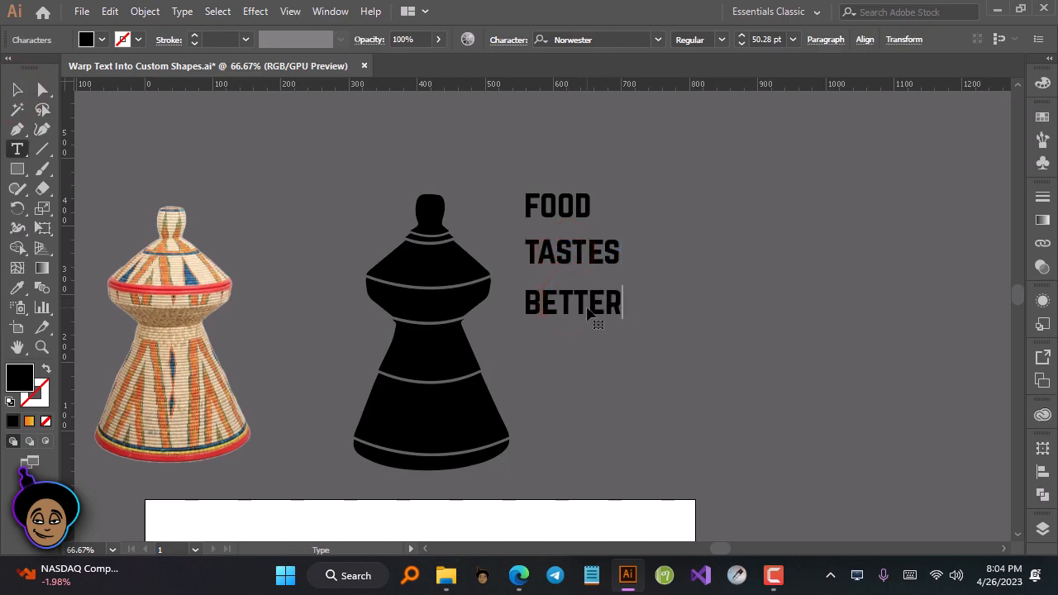
Step: Duplicate the BETTER text directly below itself and change the copy to TOGETHER
left_click(17, 89)
left_click_drag(595, 303, 595, 354)
key("t")
double_click(596, 356)
type("TO")
left_click(751, 357, "ctrl")
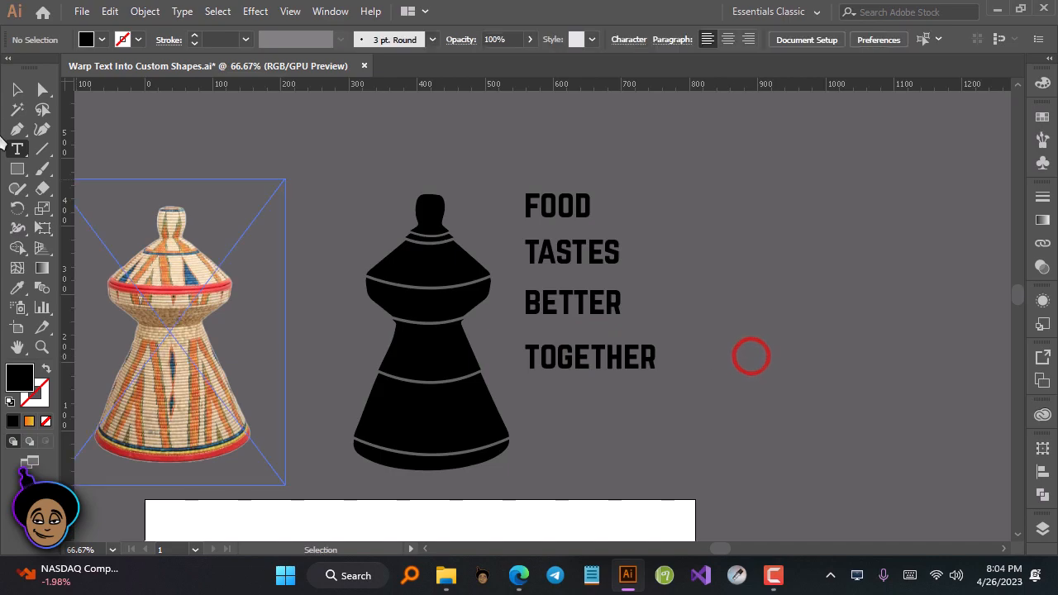
Step: Change the fill of all four words to white
left_click(17, 90)
left_click_drag(603, 425, 554, 195)
left_click(97, 39)
left_click(33, 67)
left_click(749, 196)
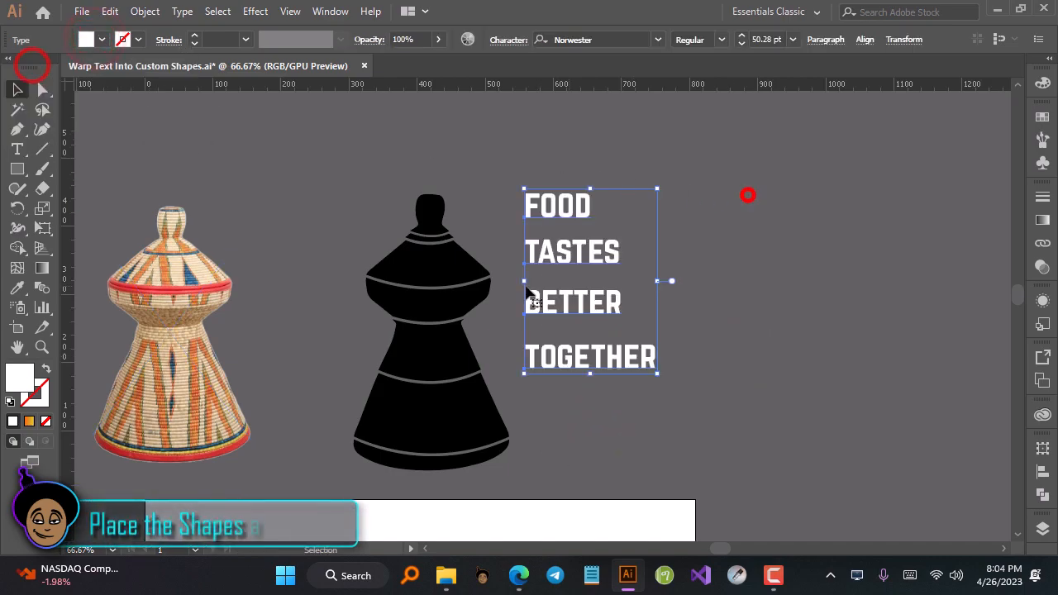
Step: Bring all the silhouette segments to the front, above the text
left_click(397, 262)
left_click(347, 194)
left_click_drag(351, 172, 473, 467)
right_click(447, 424)
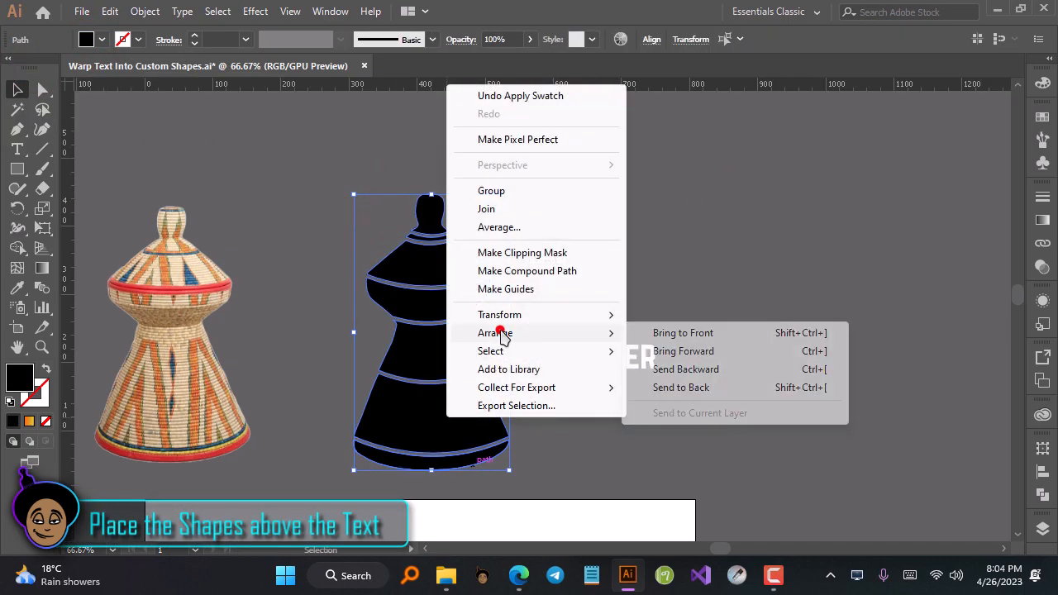
left_click(686, 332)
left_click(735, 284)
Step: Warp the FOOD text into the upper shoulder segment with Envelope Distort, using the segment as the top object
left_click(435, 262)
left_click(554, 209, "shift")
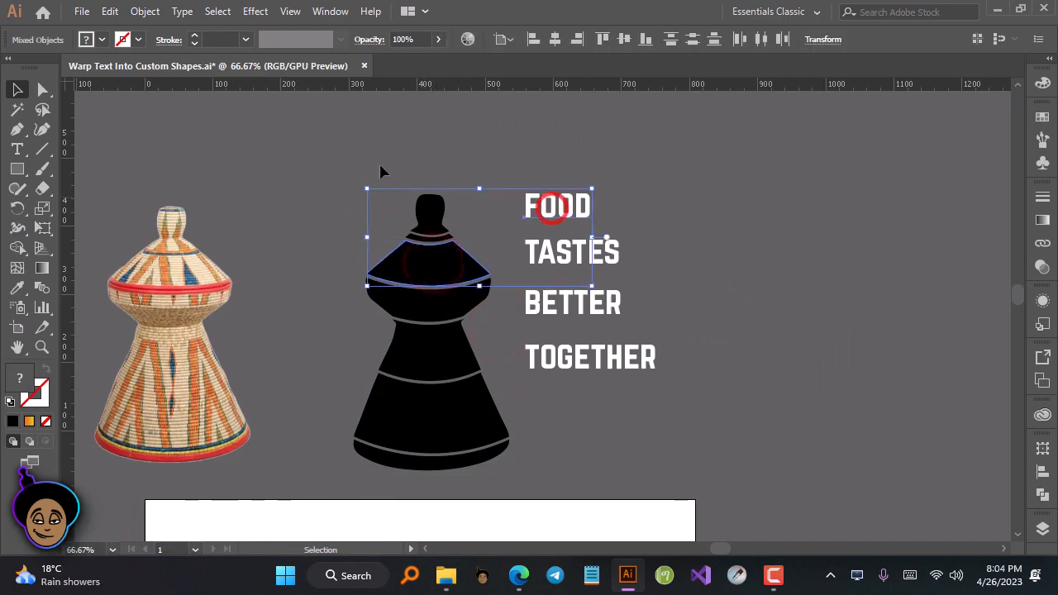
left_click(153, 12)
left_click(496, 371)
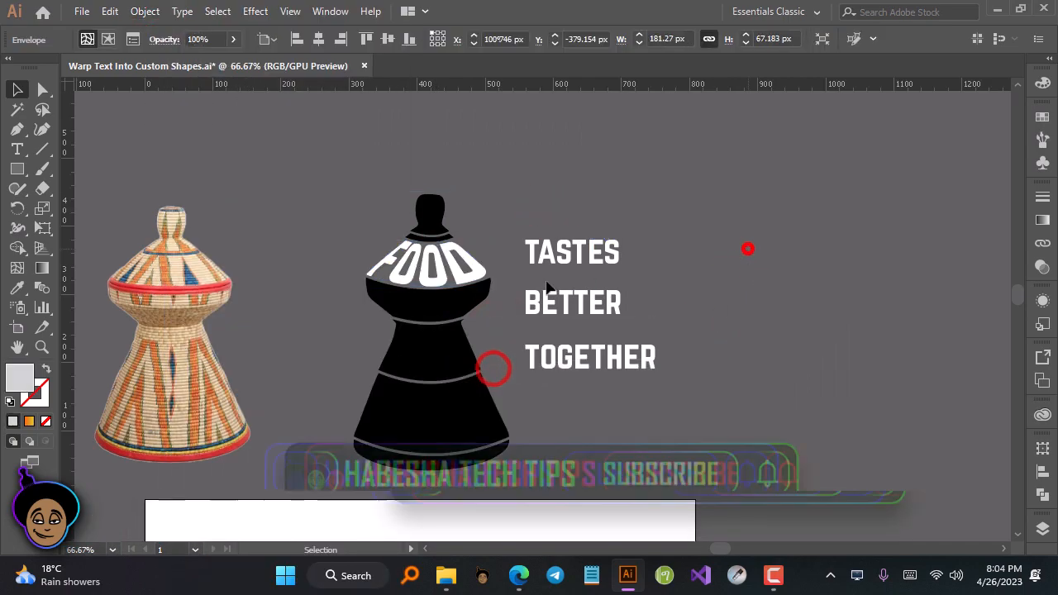
Step: Warp the TASTES text into the segment directly below FOOD with Envelope Distort, using the segment as the top object
scroll(719, 314, "down", 1)
left_click(430, 239)
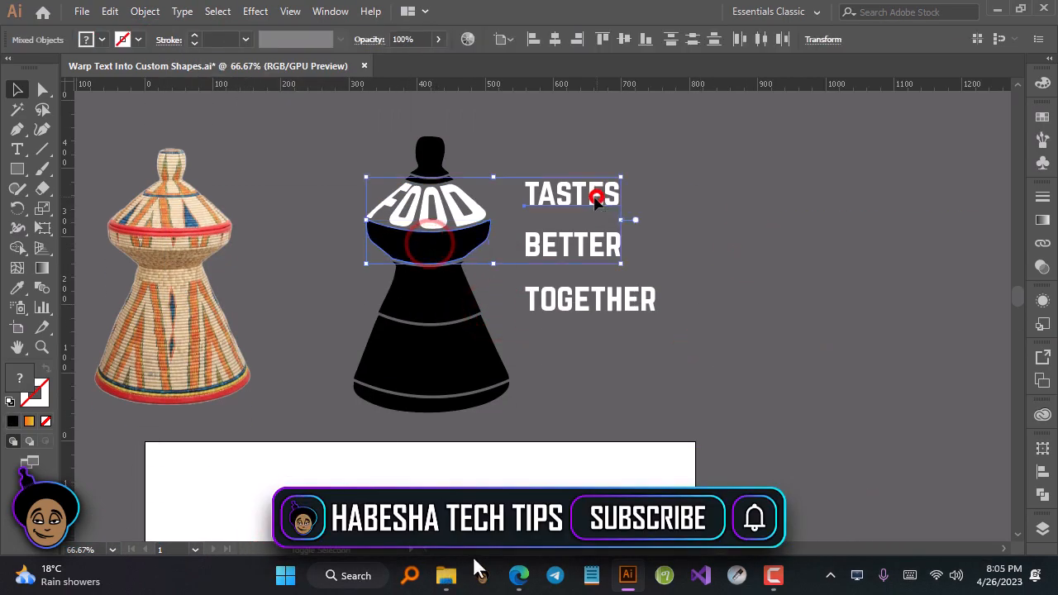
left_click(144, 12)
mouse_move(259, 463)
left_click(496, 367)
left_click(716, 317)
Step: Warp the BETTER text into the segment below TASTES with Envelope Distort, using the segment as the top object
left_click(424, 298)
left_click(534, 247, "shift")
left_click(142, 11)
mouse_move(254, 467)
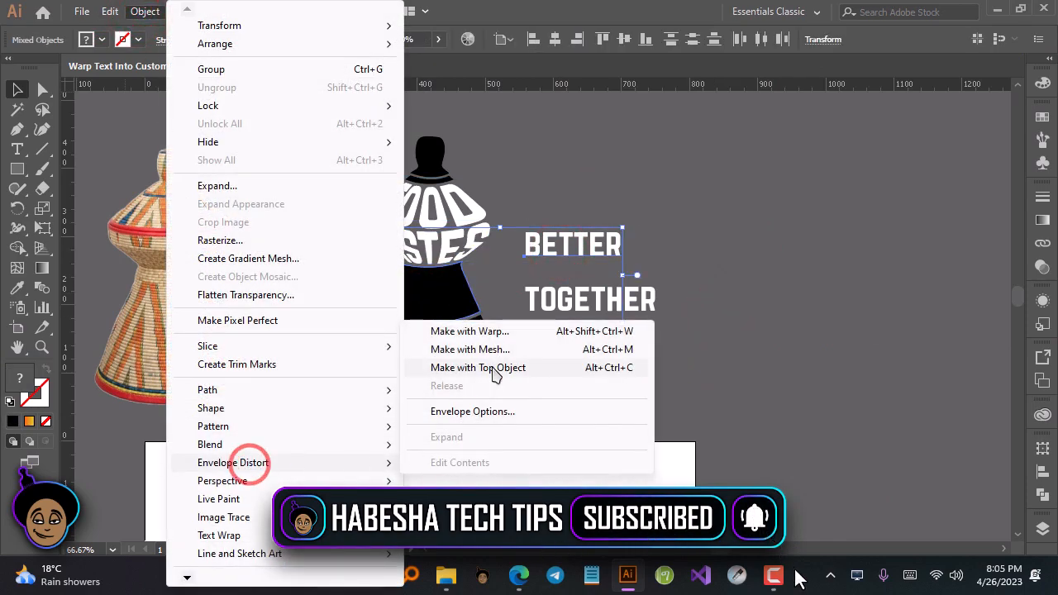
left_click(498, 366)
left_click(791, 347)
Step: Warp the TOGETHER text into the large segment below BETTER with Envelope Distort, using the segment as the top object
left_click(435, 367)
left_click(587, 299, "shift")
left_click(144, 11)
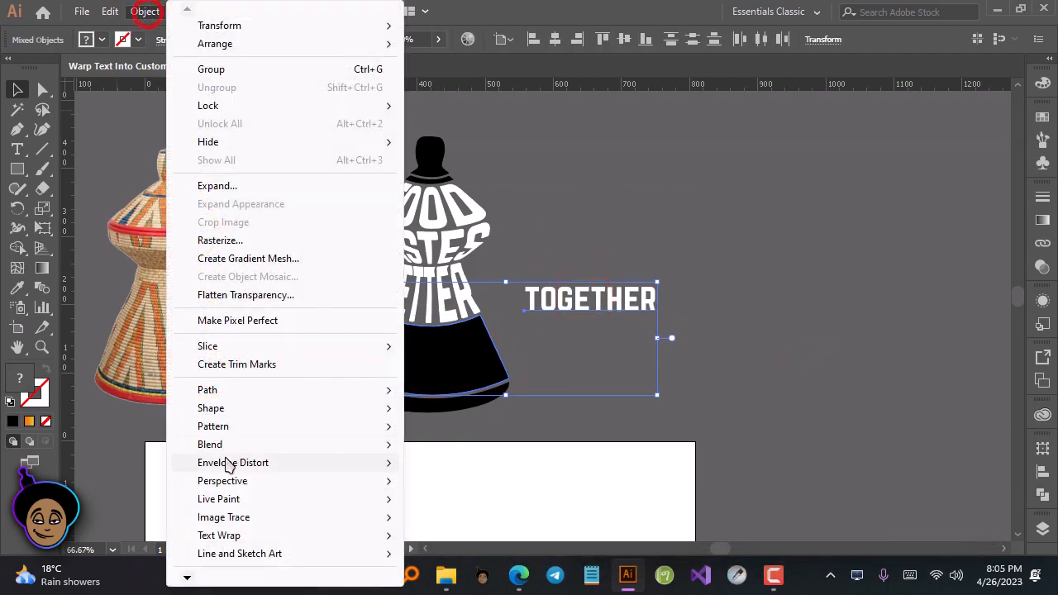
left_click(253, 460)
left_click(484, 369)
left_click(690, 354)
Step: Image Trace the basket photo in Color mode with the Full Tone palette
left_click_drag(529, 294, 678, 314)
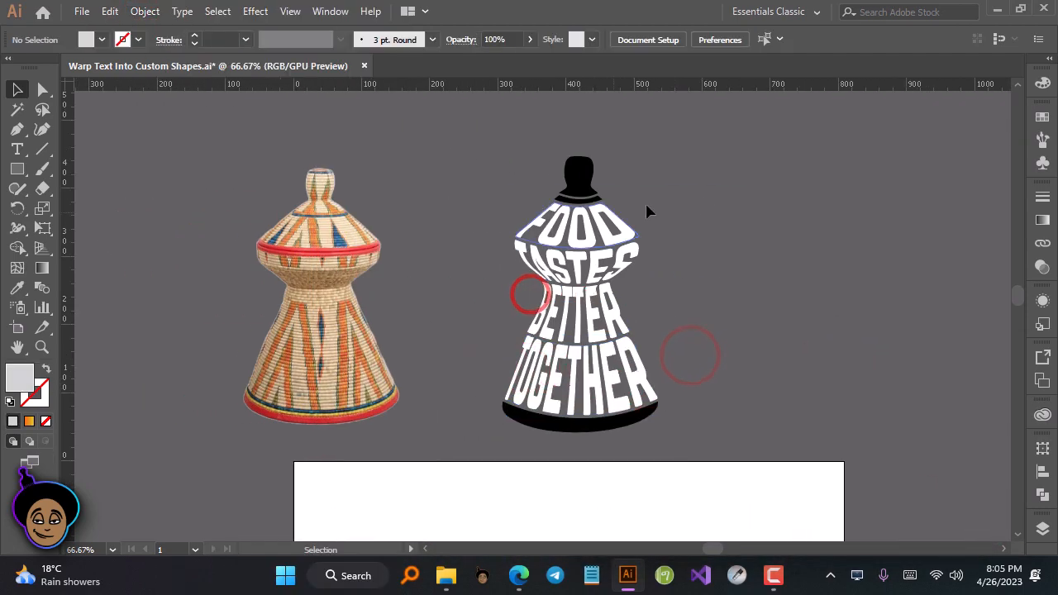
left_click(586, 188)
key("ctrl+plus")
left_click_drag(683, 366, 902, 225)
left_click(542, 248)
left_click(371, 282)
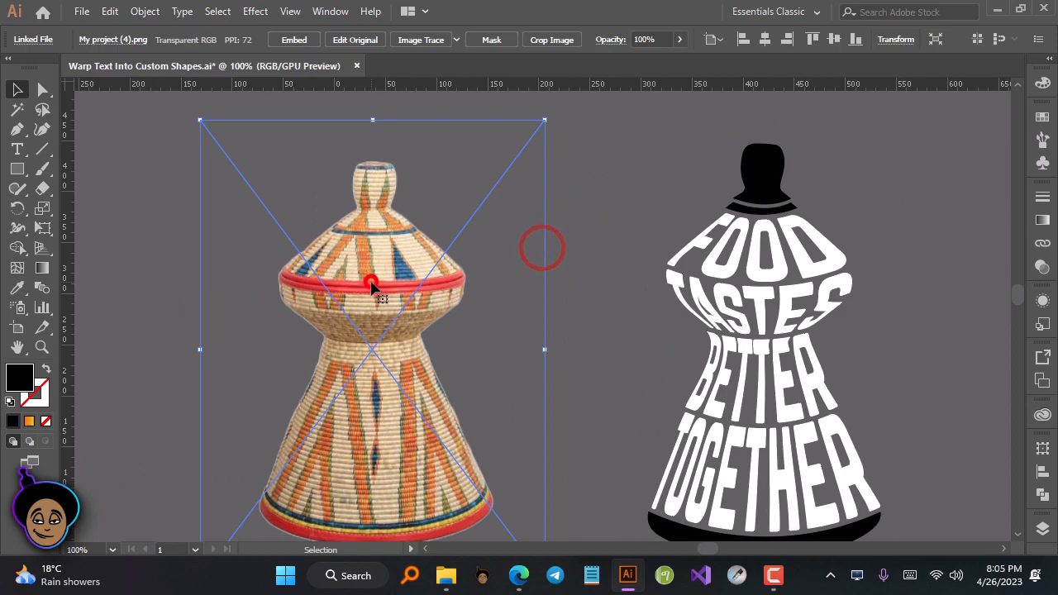
left_click(422, 40)
left_click(183, 40)
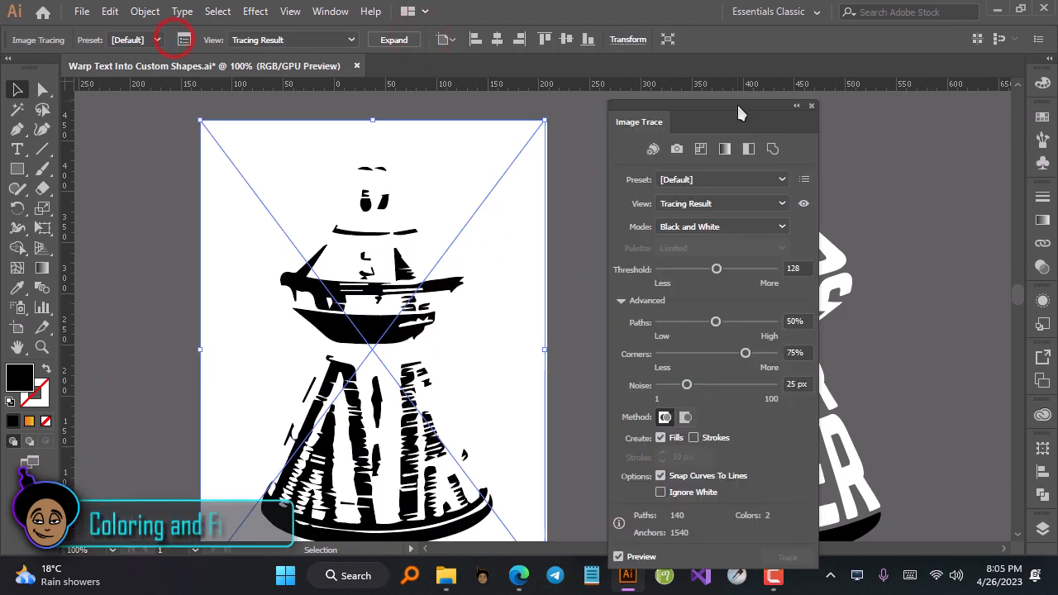
left_click_drag(736, 104, 855, 104)
left_click(849, 167)
left_click(845, 238)
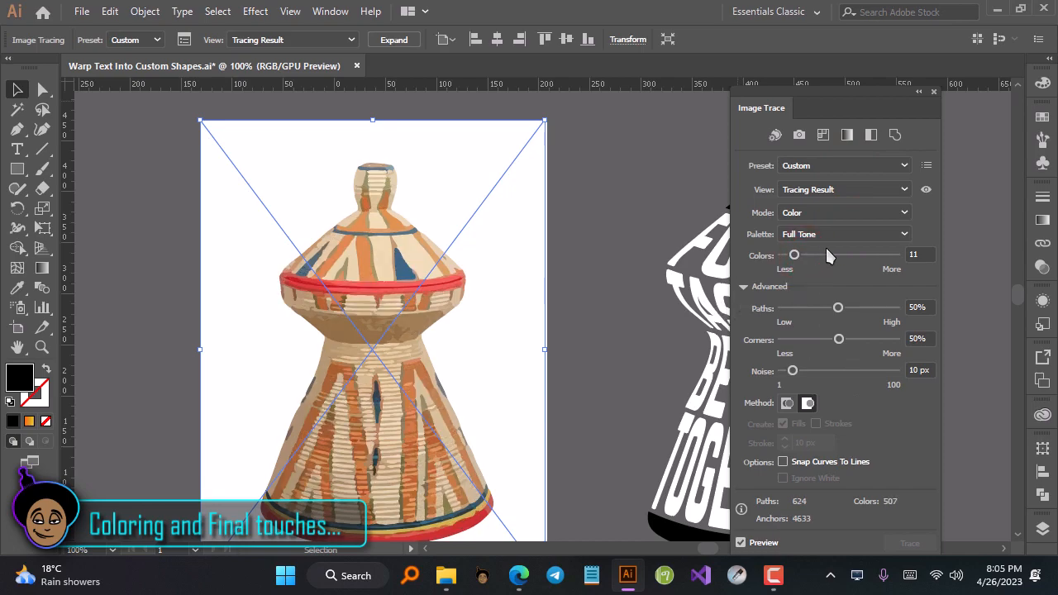
Step: Expand the traced basket and delete its white background
left_click(934, 92)
left_click(406, 40)
left_click(113, 149)
left_click(43, 89)
left_click(278, 186)
key("Delete")
Step: Move the traced basket closer to the warped lettering
left_click(17, 89)
left_click(413, 325)
left_click_drag(372, 339, 516, 338)
left_click(963, 360)
Step: Fill the silhouette's knob with the orange sampled from the traced basket
left_click_drag(882, 385, 707, 398)
left_click(584, 185)
key("ctrl+plus")
left_click_drag(647, 344, 816, 190)
left_click(17, 288)
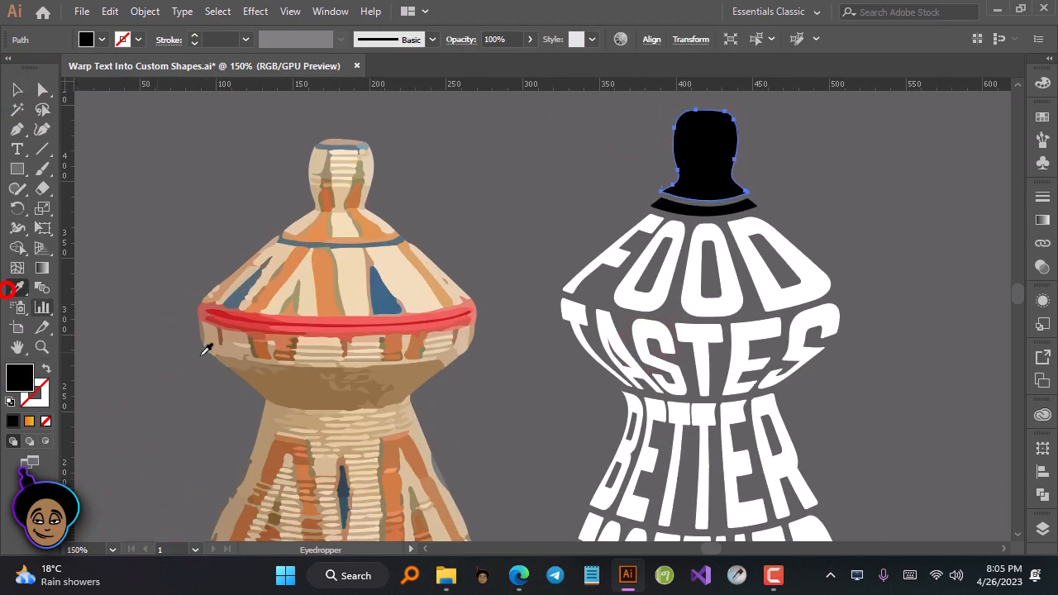
left_click(321, 276)
Step: Fill the thin band below the knob with the red sampled from the traced basket's base
left_click_drag(443, 258, 424, 218)
left_click(693, 170)
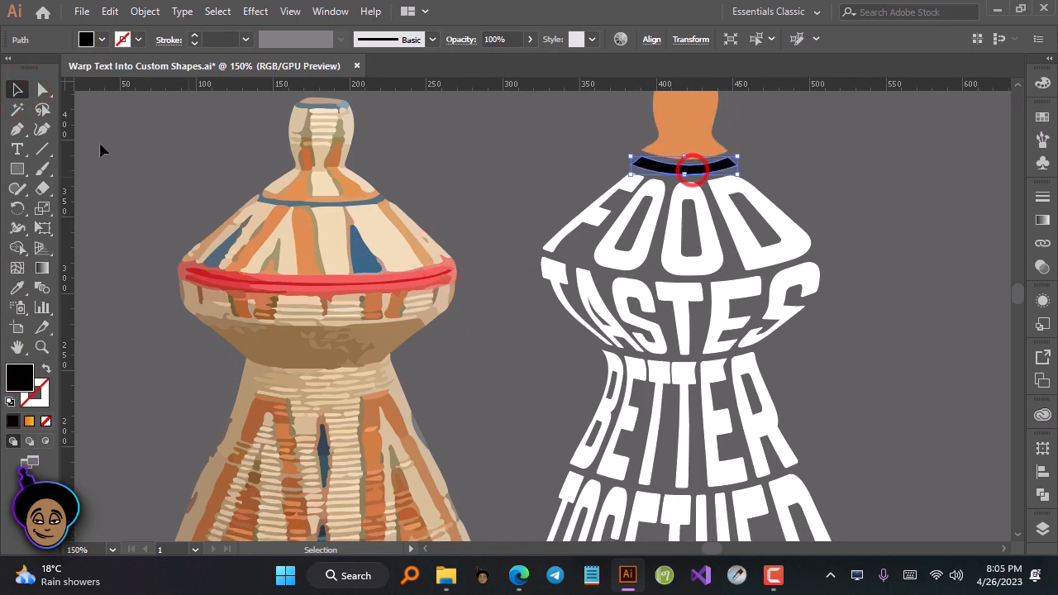
left_click(17, 288)
scroll(386, 411, "down", 4)
left_click(463, 494)
scroll(455, 501, "up", 3)
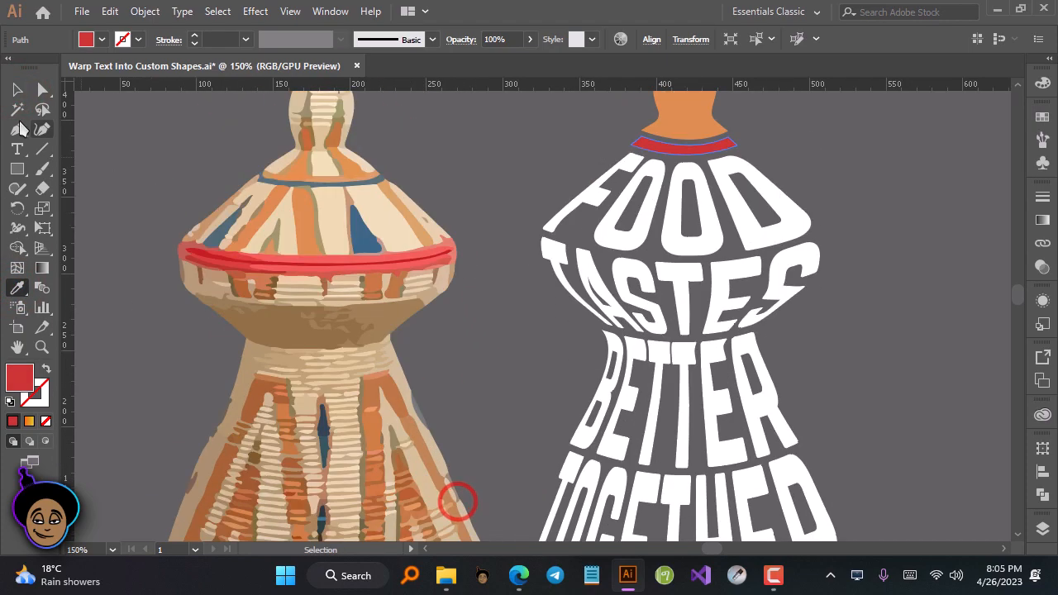
Step: Edit the contents of the FOOD envelope and fill the text with the cream sampled from the basket's lid
key("v")
left_click(518, 149)
scroll(860, 264, "up", 3)
left_click(757, 293)
scroll(684, 331, "down", 2)
left_click(17, 287)
left_click(16, 92)
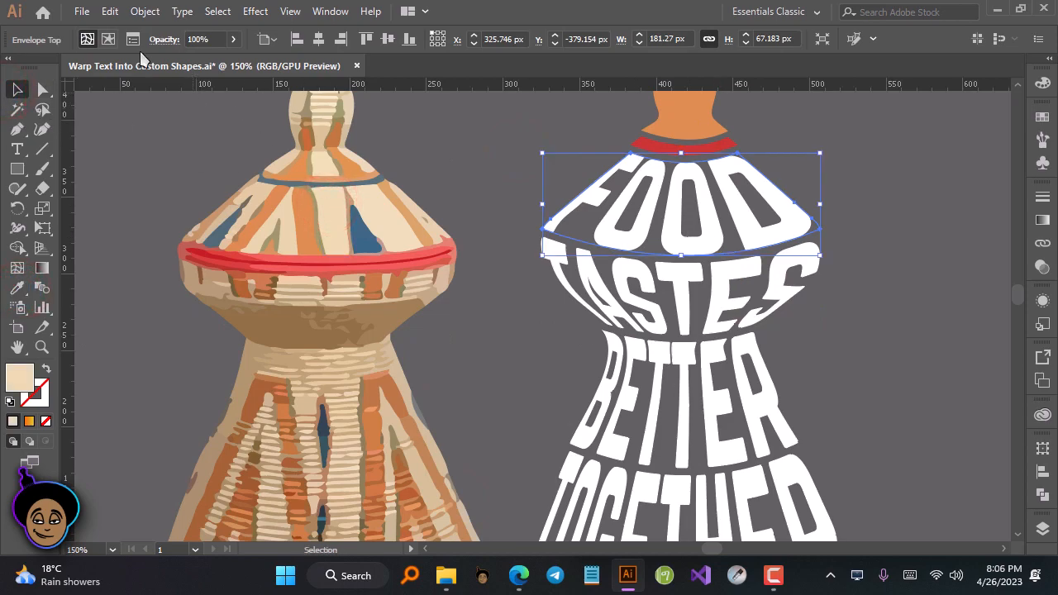
left_click(108, 38)
left_click(16, 285)
left_click(334, 213)
Step: Edit the contents of the TASTES envelope, sample the basket's brown for the text, and adjust the fill to 7C6E5E
left_click(19, 90)
left_click(704, 307)
left_click(110, 39)
left_click(16, 287)
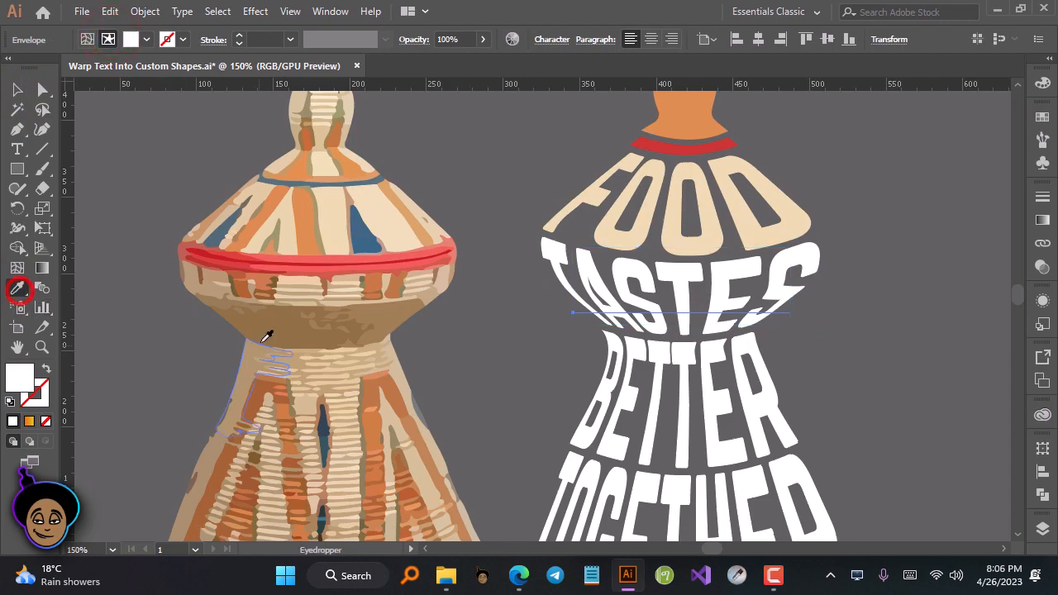
left_click(278, 328)
left_click(390, 325)
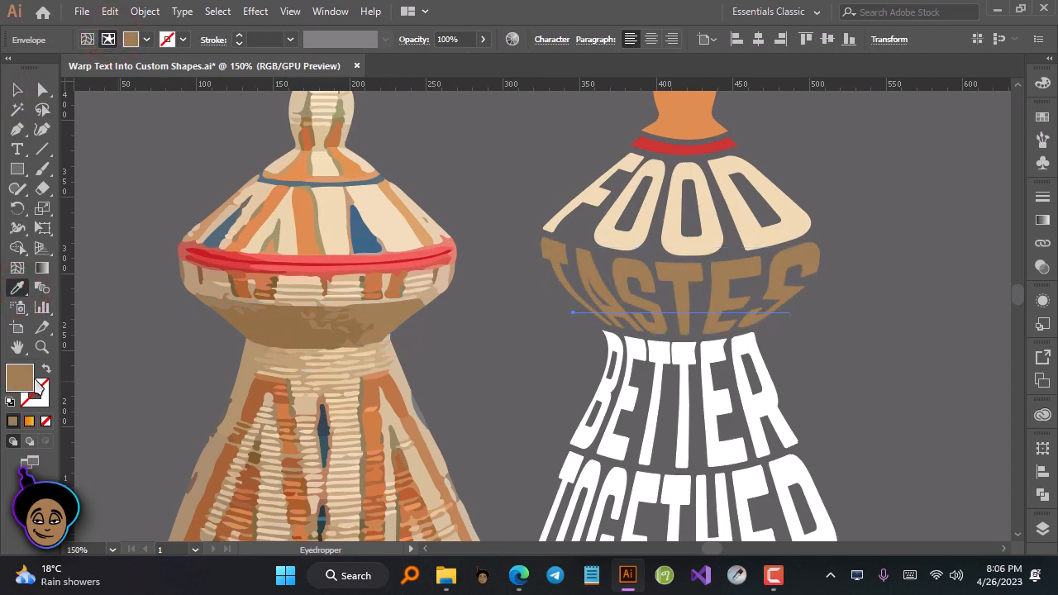
double_click(35, 380)
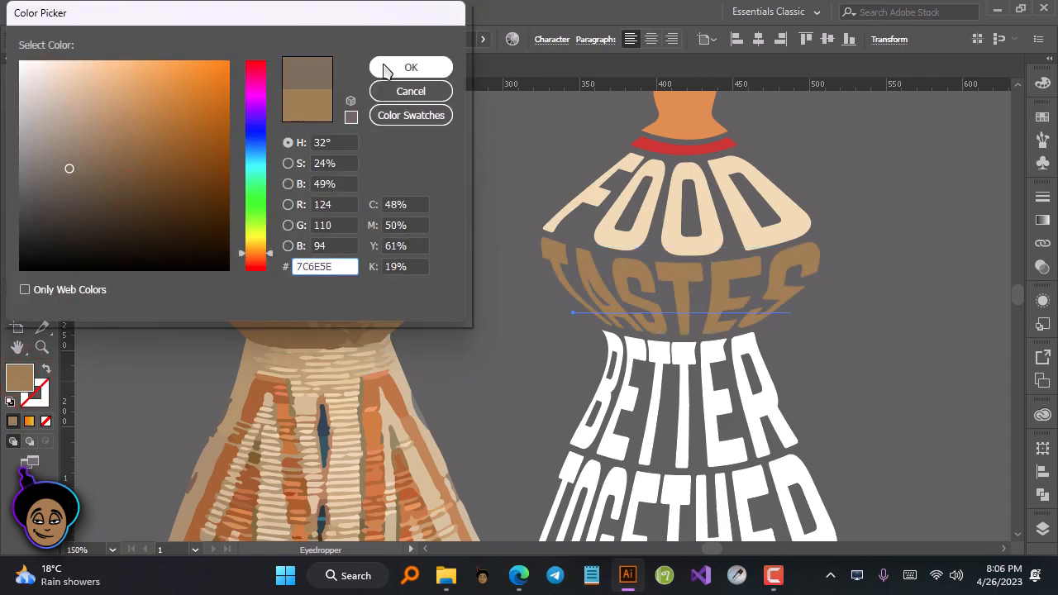
left_click(385, 69)
Step: Recolour the BETTER text, sampling the basket's dark stripe first and then changing the fill to a muted shade of the green swatch
scroll(412, 280, "down", 4)
left_click(713, 326)
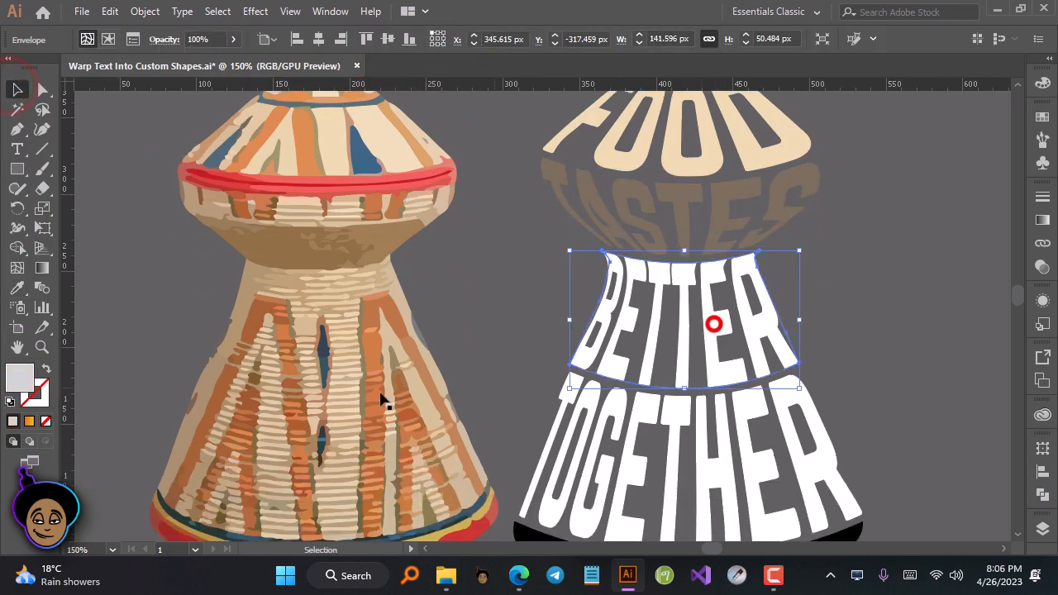
left_click(16, 287)
scroll(298, 397, "down", 2)
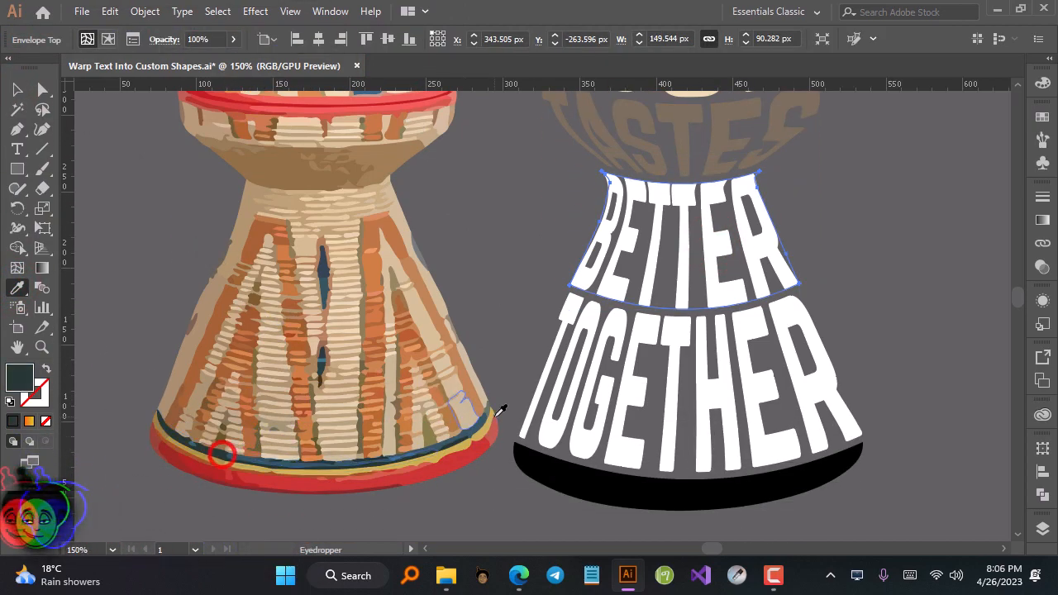
left_click(218, 451)
scroll(709, 394, "up", 1)
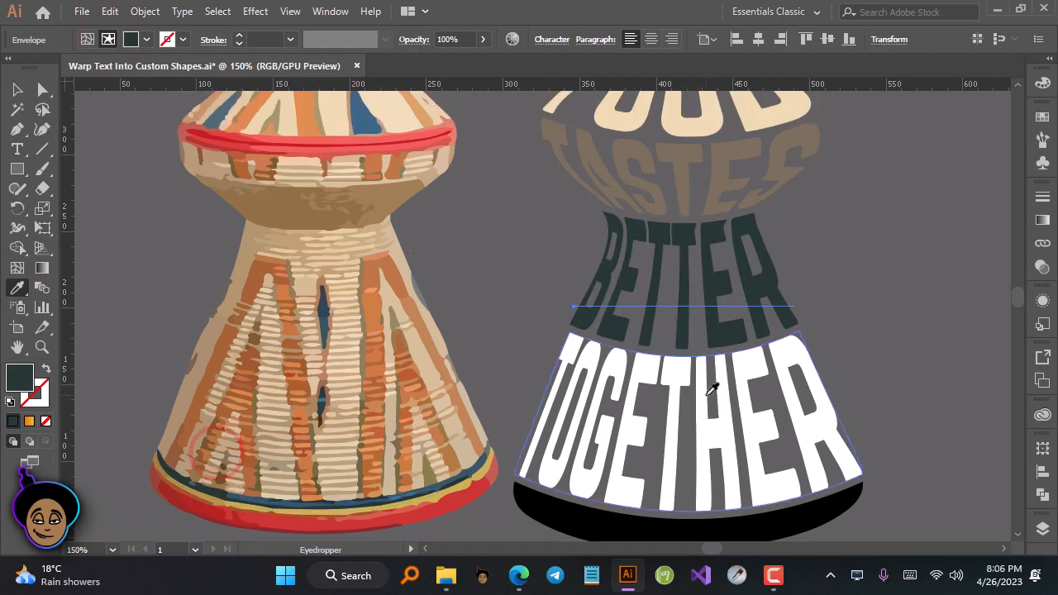
left_click(143, 40)
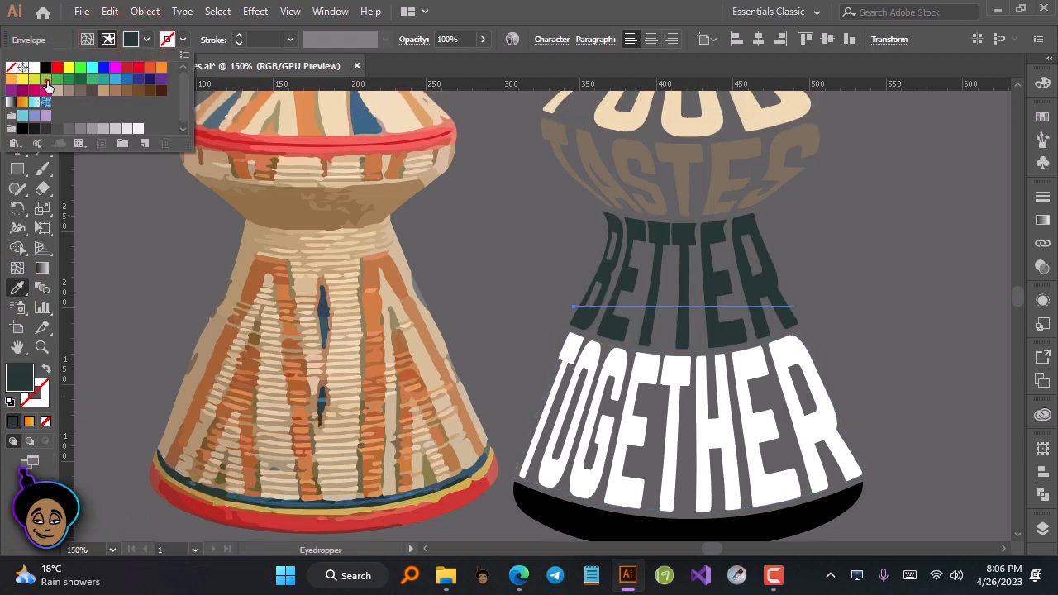
left_click(46, 81)
left_click(144, 40)
double_click(25, 378)
left_click_drag(153, 123, 82, 164)
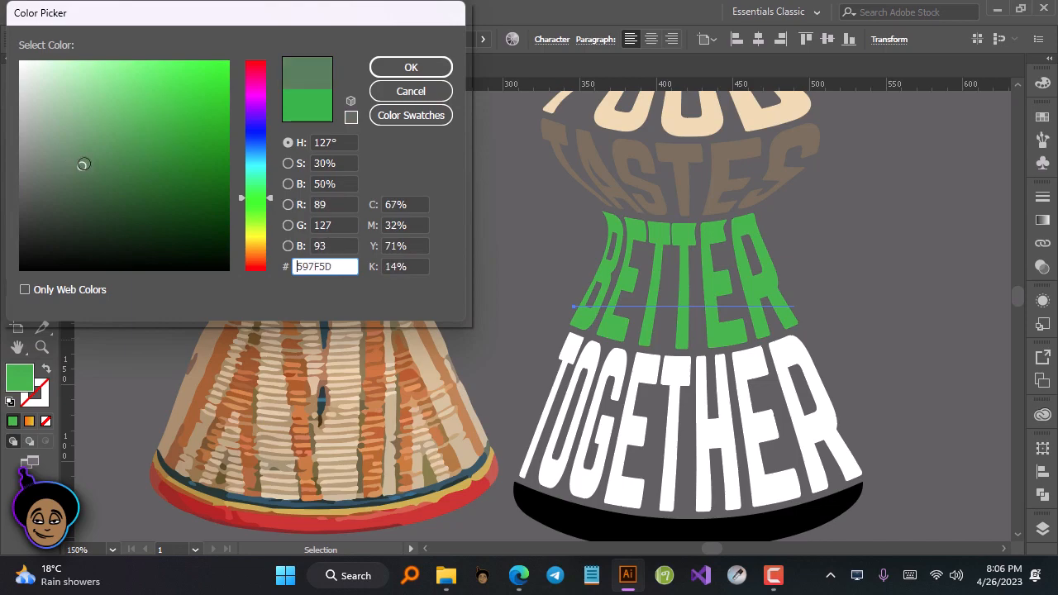
left_click(411, 67)
Step: Edit the contents of the TOGETHER envelope and fill the text with the golden yellow sampled from the basket's base stripe
scroll(846, 373, "down", 2)
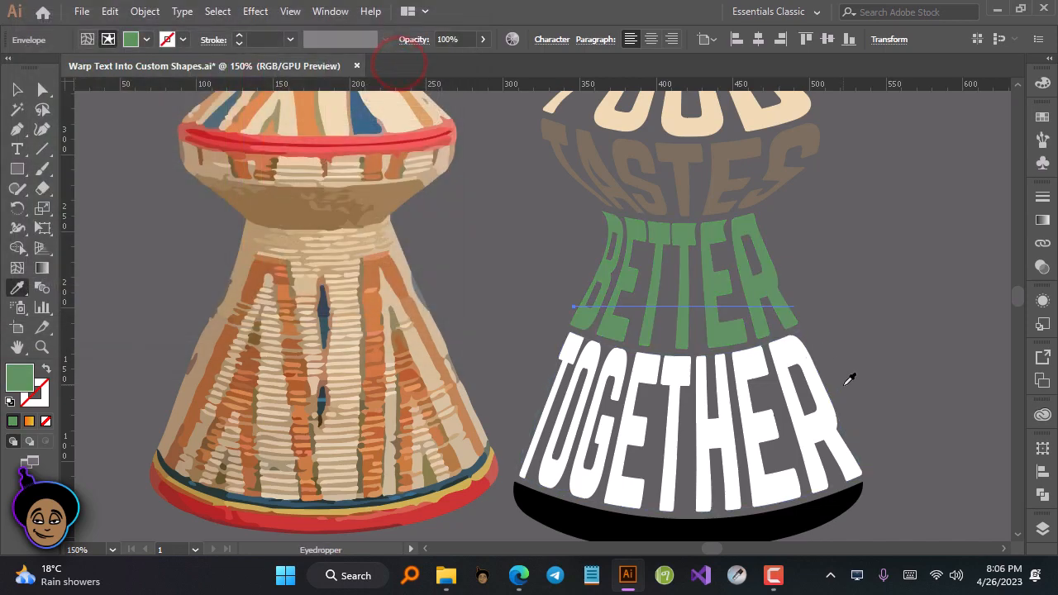
left_click(16, 89)
left_click(755, 374)
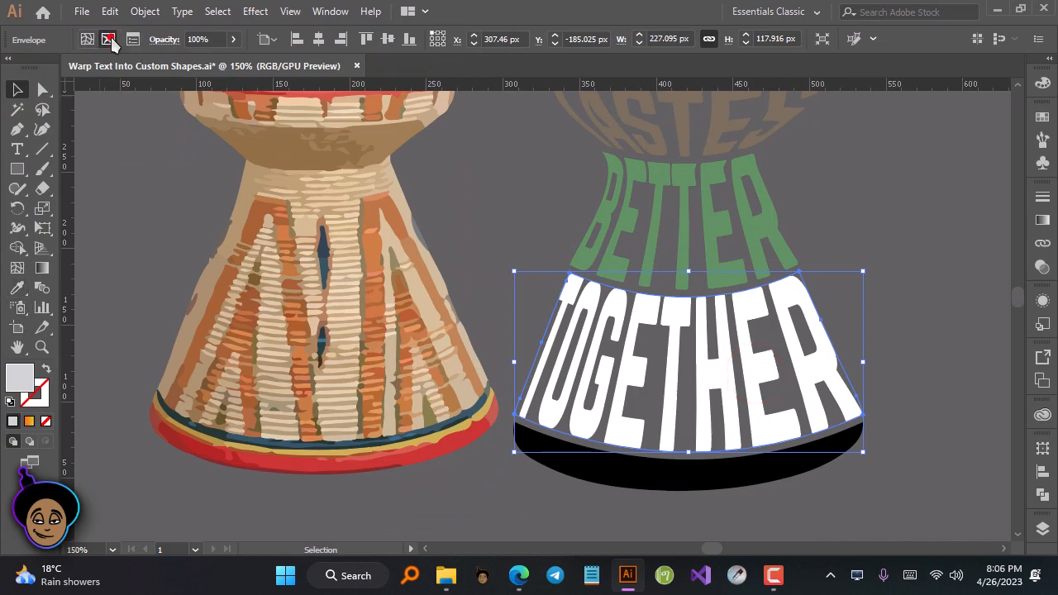
left_click(109, 40)
key("i")
left_click(438, 431)
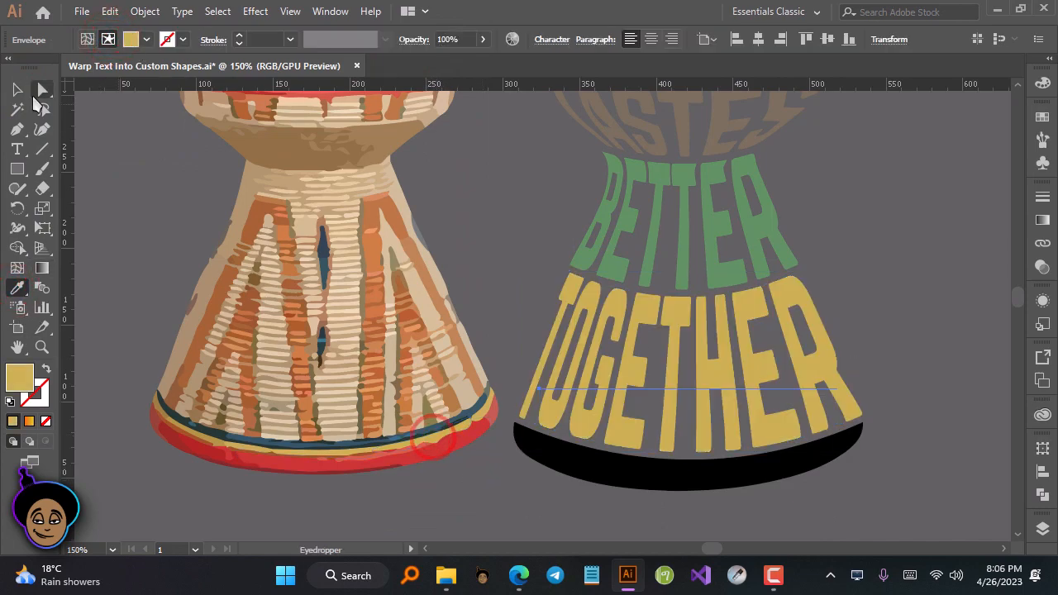
Step: Fill the silhouette's bottom segment with the red sampled from the basket's base rim
left_click(17, 90)
left_click(637, 474)
left_click(19, 287)
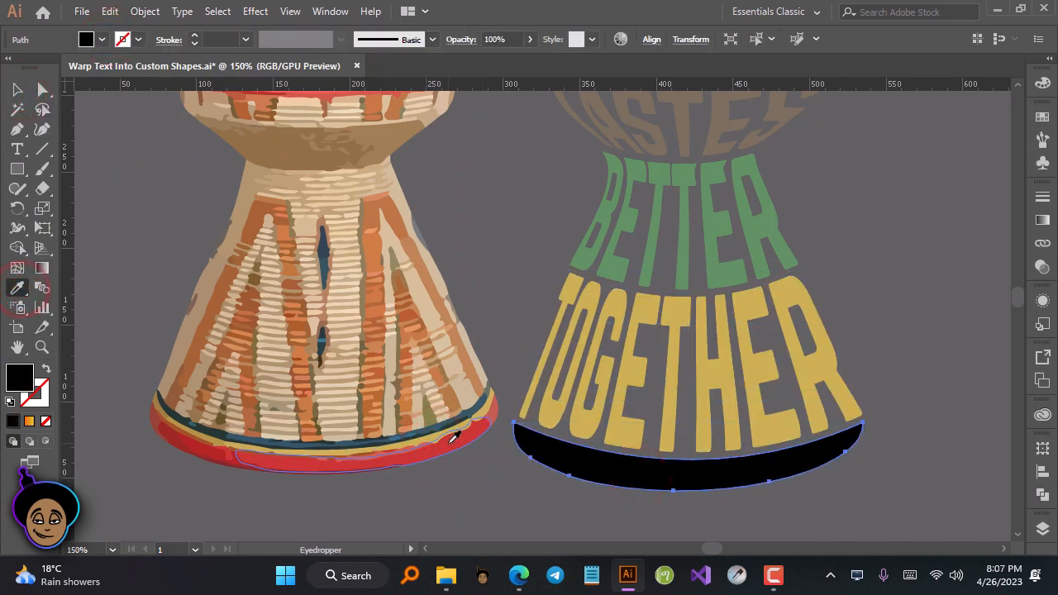
left_click(451, 442)
Step: Delete the traced basket beside the coloured lettering
left_click(16, 90)
left_click(455, 168)
key("ctrl+minus")
key("ctrl+minus")
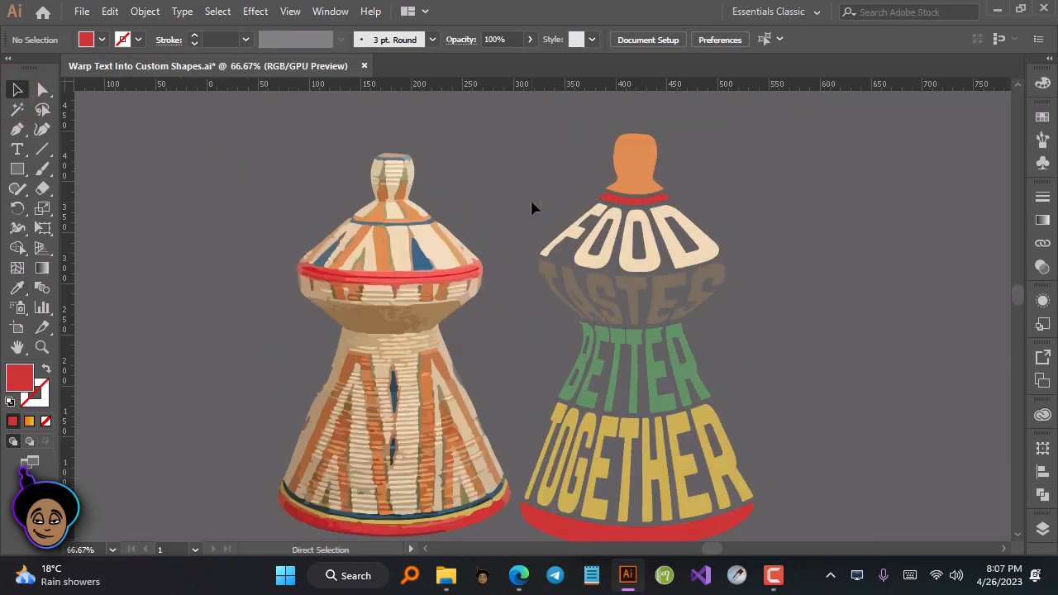
left_click(390, 343)
key("Delete")
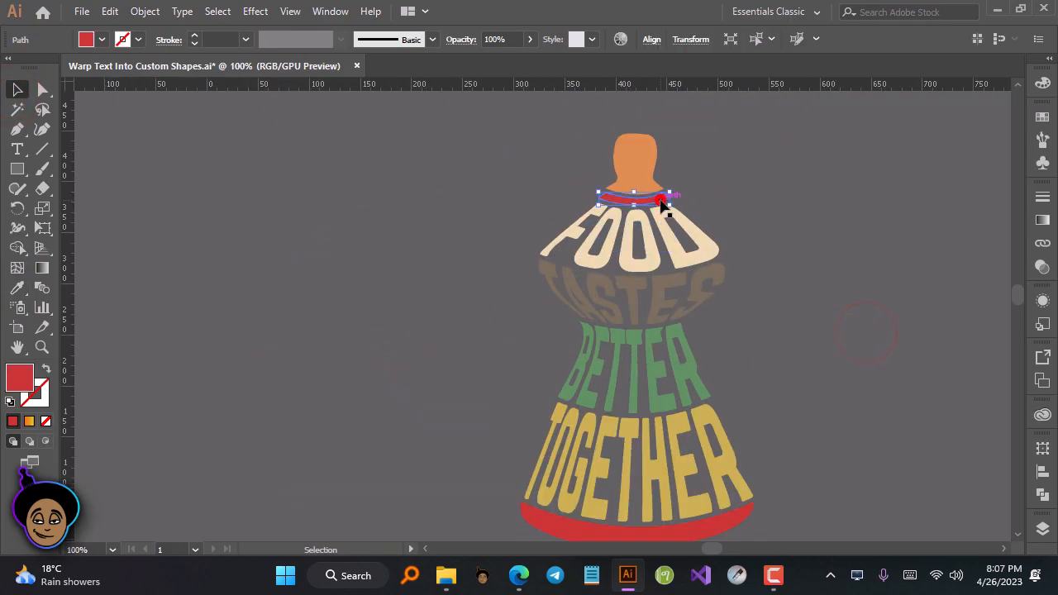
Step: Resize the red band above FOOD and spread its upper corners outward with the Curvature tool
left_click(664, 201)
key("ctrl+plus")
key("ctrl+plus")
key("ctrl+plus")
key("ctrl+plus")
key("ctrl+plus")
left_click_drag(535, 270, 535, 291)
left_click_drag(747, 316, 741, 316)
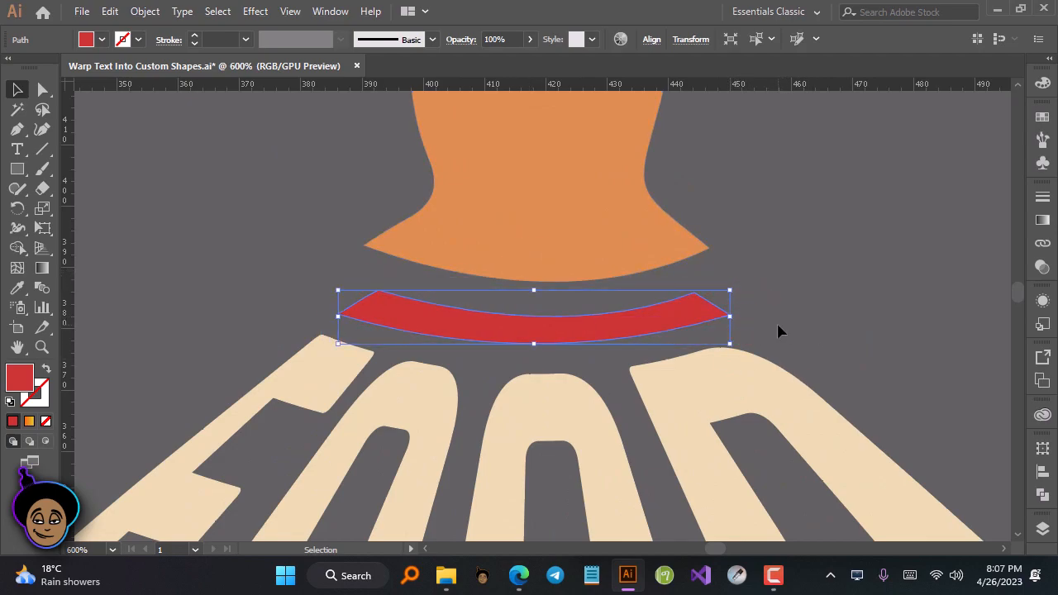
left_click_drag(730, 316, 755, 319)
left_click(43, 129)
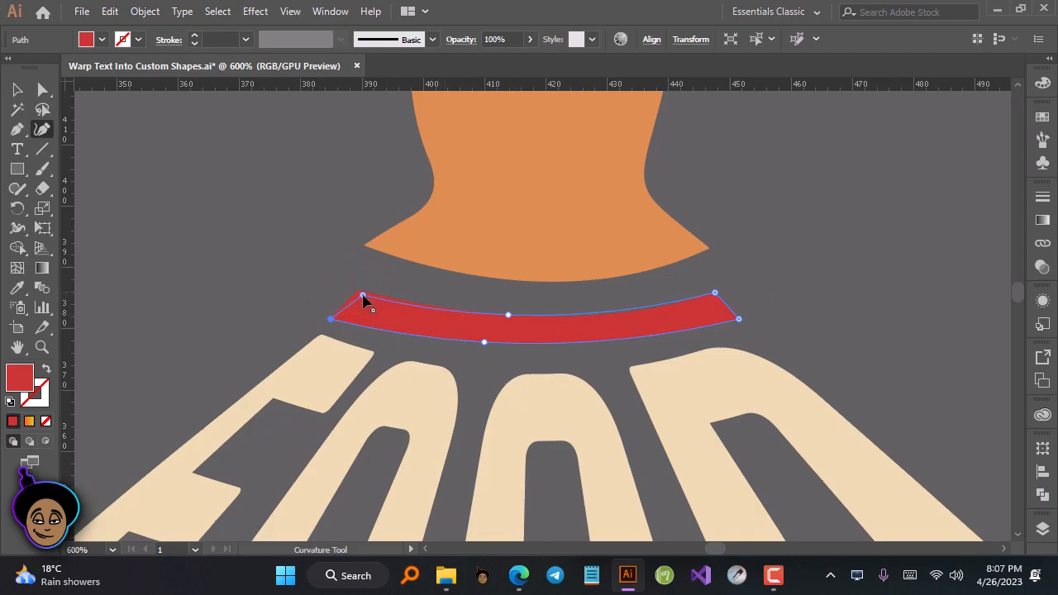
Step: Reshape the orange knob's lower edge and corners with the Curvature tool and nudge the knob closer to the red band
key("v")
left_click(557, 206)
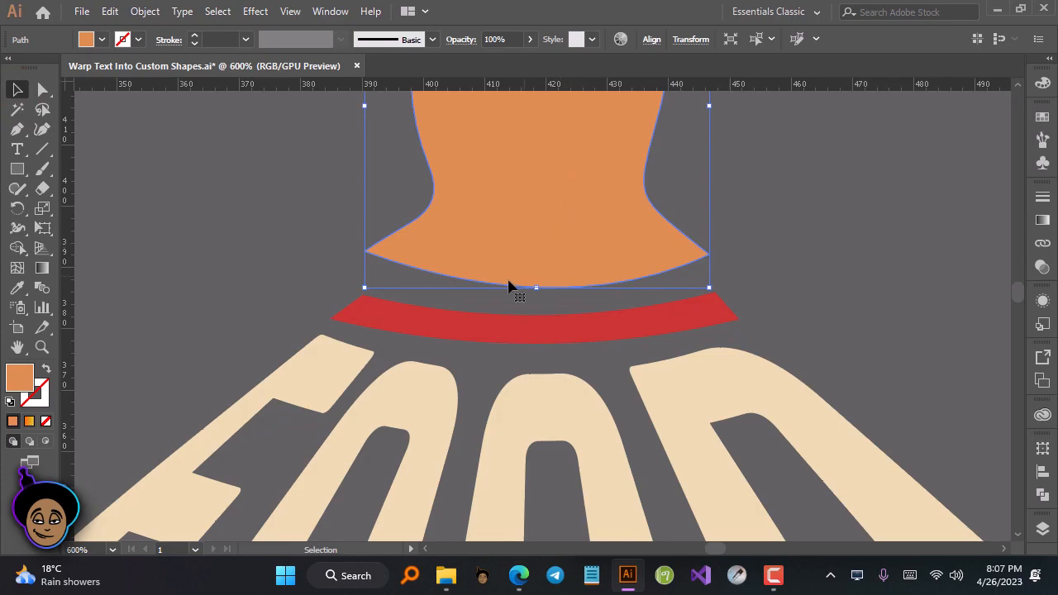
left_click(43, 130)
left_click(524, 284)
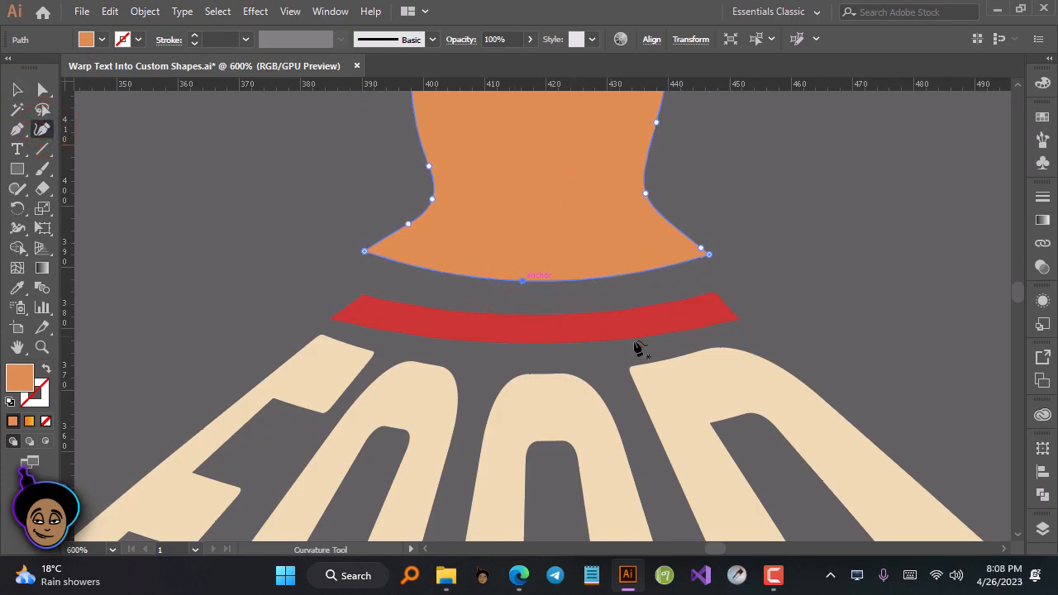
scroll(708, 265, "up", 1)
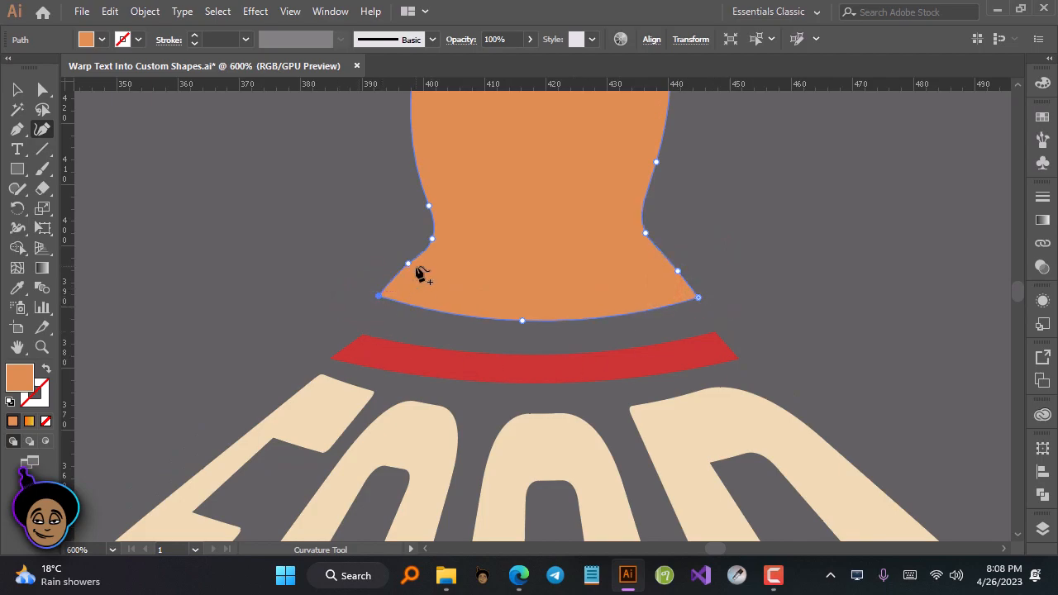
key("v")
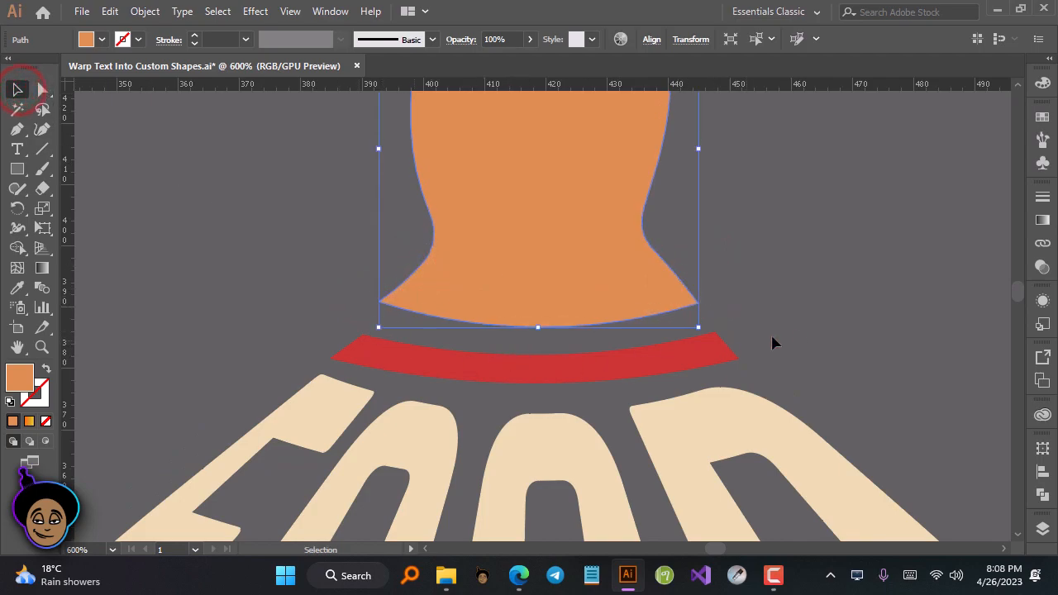
Step: Stretch the red band slightly taller toward the orange knob
left_click(800, 335)
key("ctrl+minus")
key("ctrl+minus")
key("ctrl+minus")
key("ctrl+minus")
key("ctrl+plus")
key("ctrl+plus")
key("ctrl+plus")
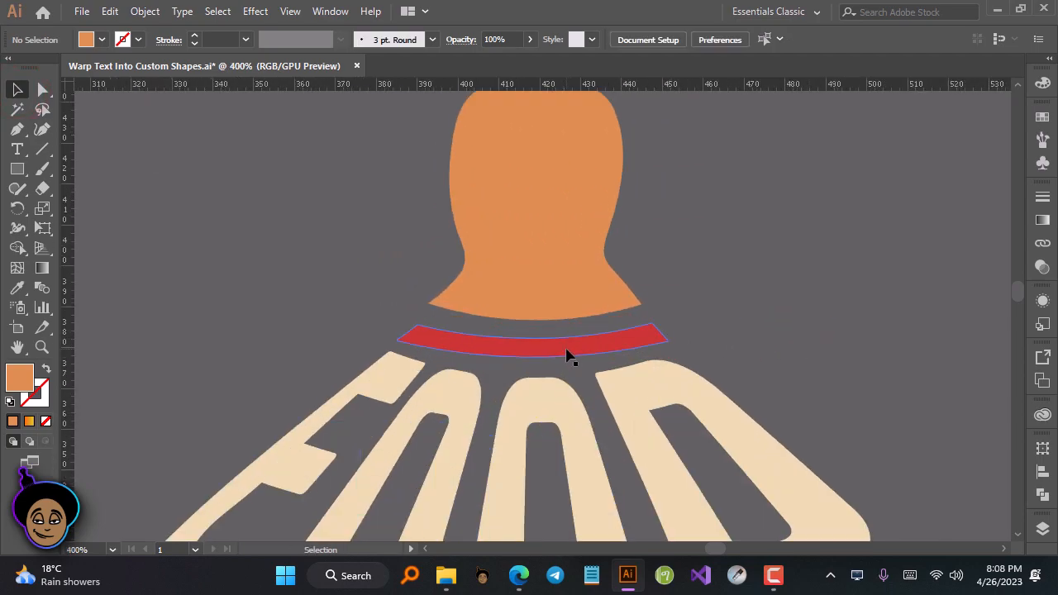
left_click(567, 347)
left_click_drag(532, 318, 532, 315)
left_click(752, 314)
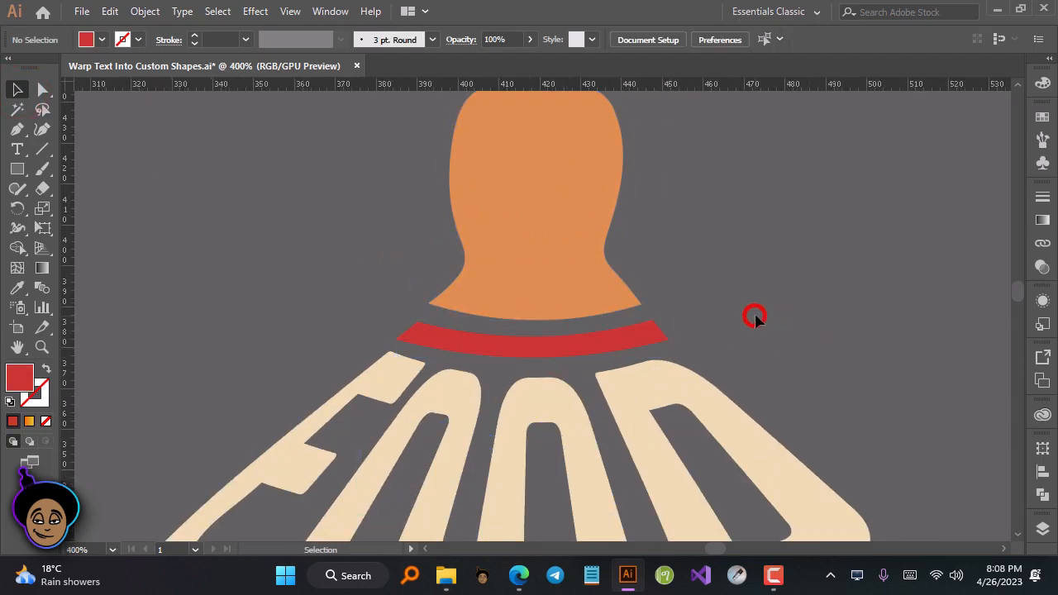
Step: Examine the knob and red band, and review the whole coloured lettering design
scroll(728, 298, "down", 2)
left_click(630, 273)
left_click(581, 201, "shift")
left_click(796, 251)
key("ctrl+minus")
key("ctrl+minus")
key("ctrl+minus")
key("ctrl+minus")
key("ctrl+minus")
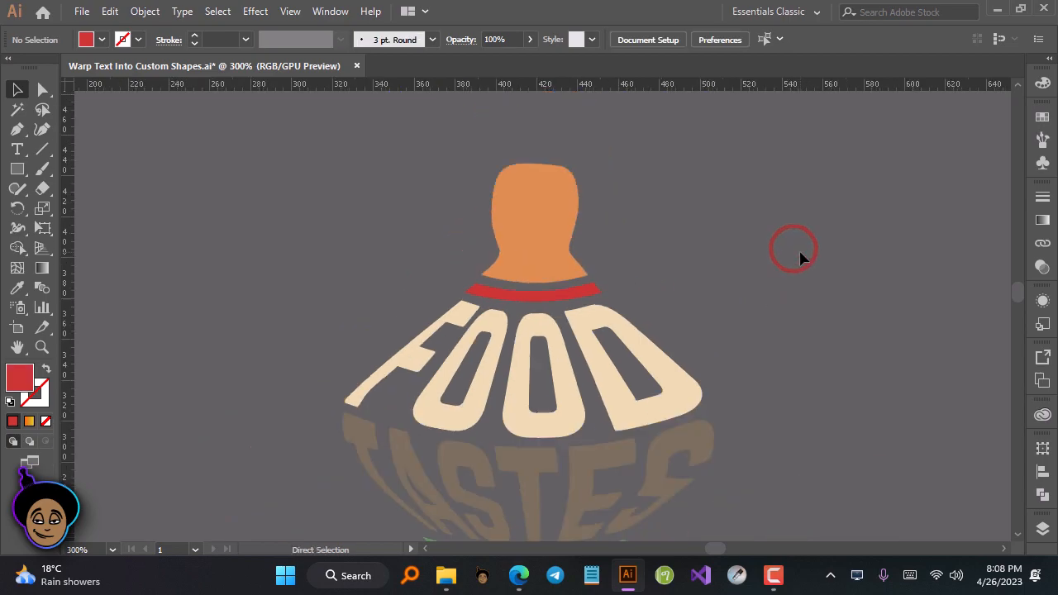
scroll(760, 324, "down", 2)
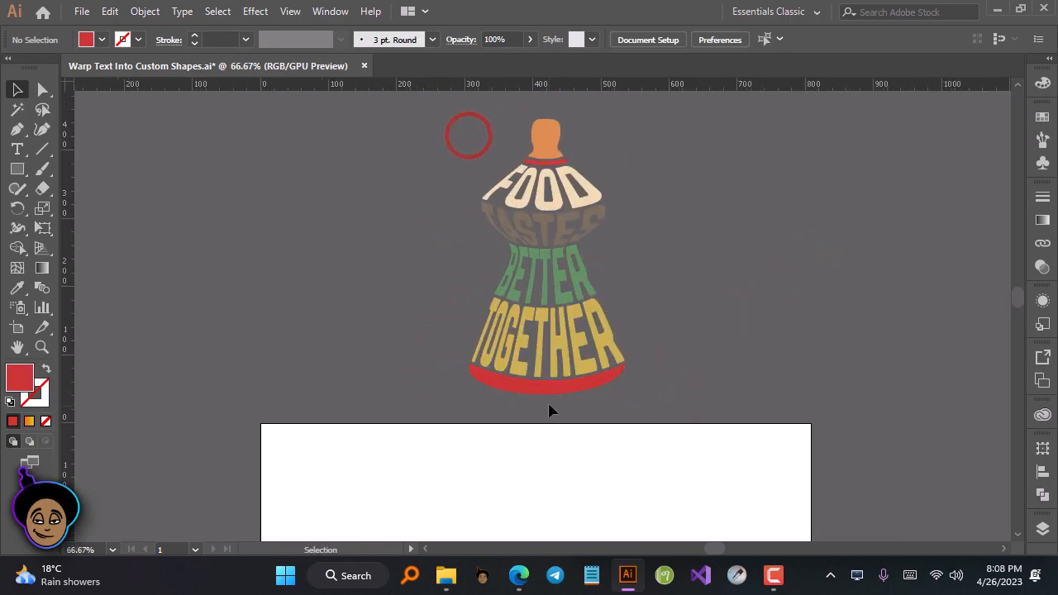
Step: Select all the lettering segments, the red bands and the orange knob, and group them
left_click_drag(450, 122, 678, 397)
key("F7")
right_click(545, 222)
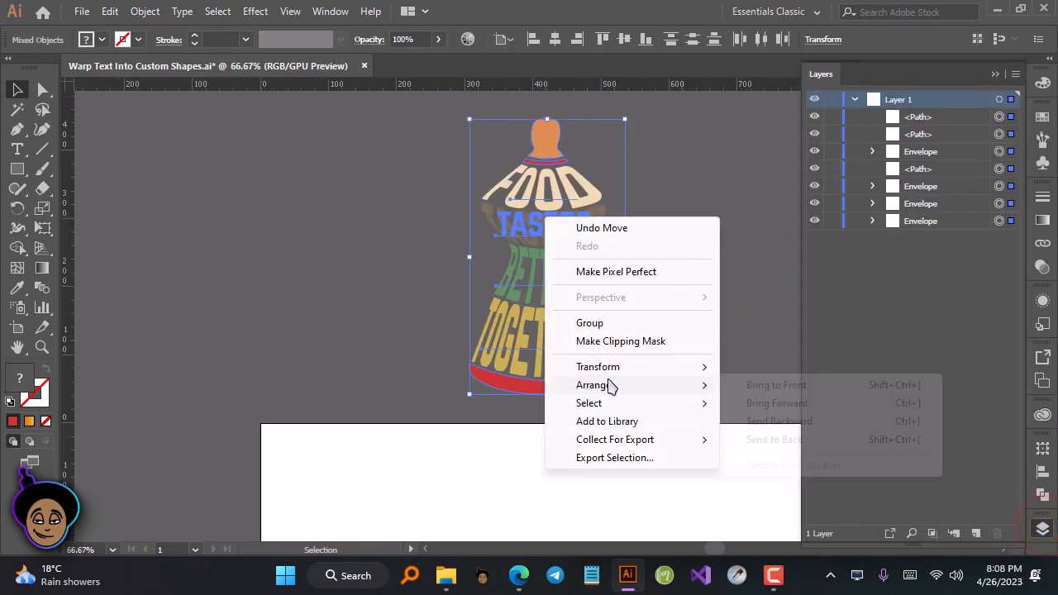
left_click(609, 324)
left_click(702, 259)
Step: Move the grouped basket design down to the artboard and centre it there horizontally and vertically
scroll(154, 194, "down", 3)
key("ctrl+minus")
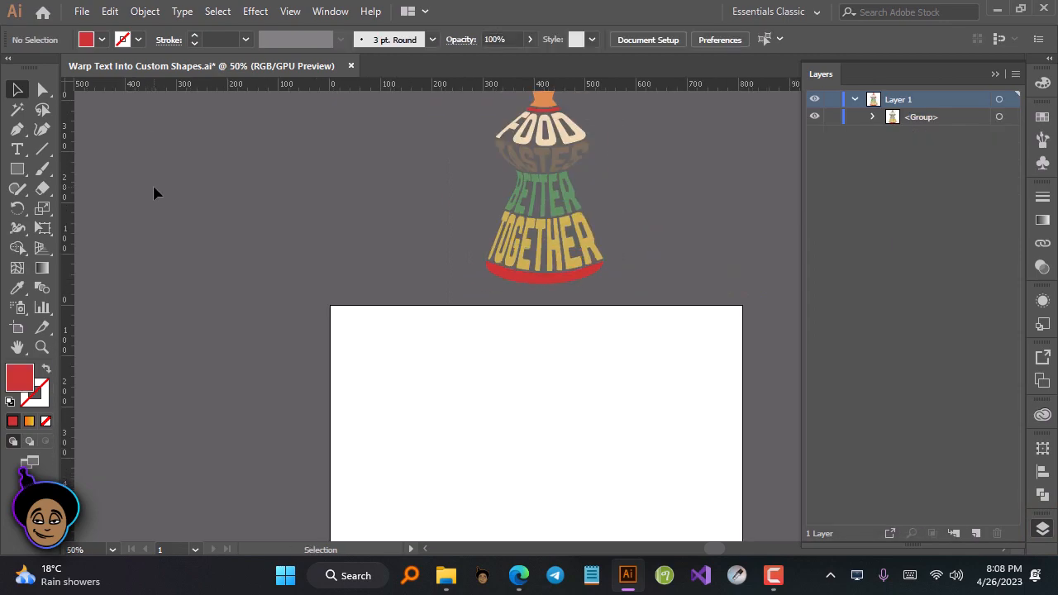
left_click_drag(464, 428, 372, 348)
left_click_drag(449, 172, 739, 432)
left_click_drag(559, 420, 542, 348)
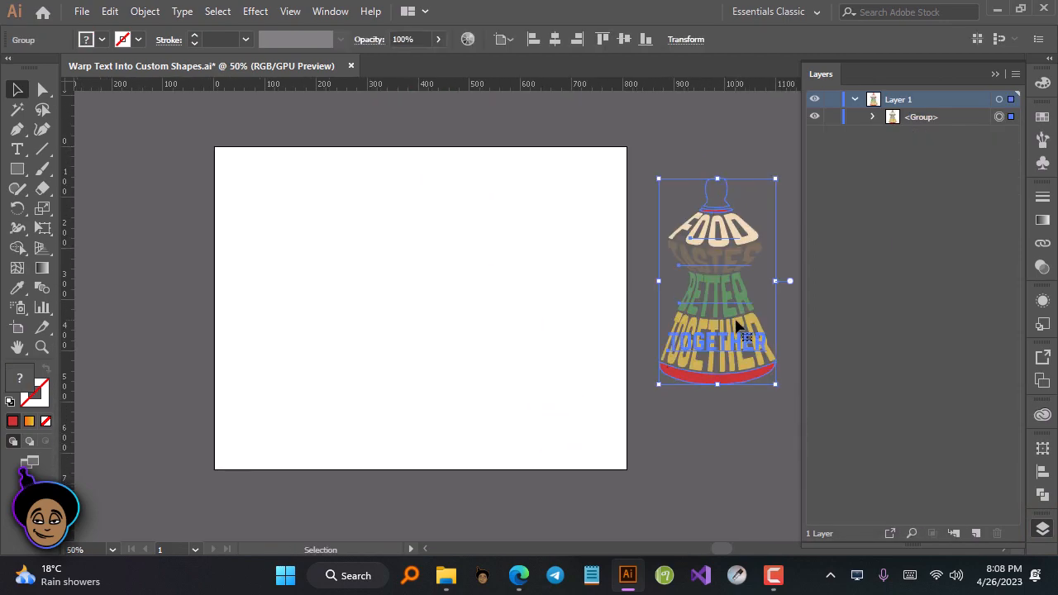
left_click(555, 39)
left_click(624, 38)
left_click(617, 281)
Step: Draw a rectangle covering the whole artboard and send it behind the basket design
left_click(17, 169)
left_click_drag(214, 147, 627, 469)
key("v")
right_click(272, 253)
mouse_move(345, 475)
left_click(507, 525)
Step: Fill the background rectangle with black and lock it
left_click(86, 39)
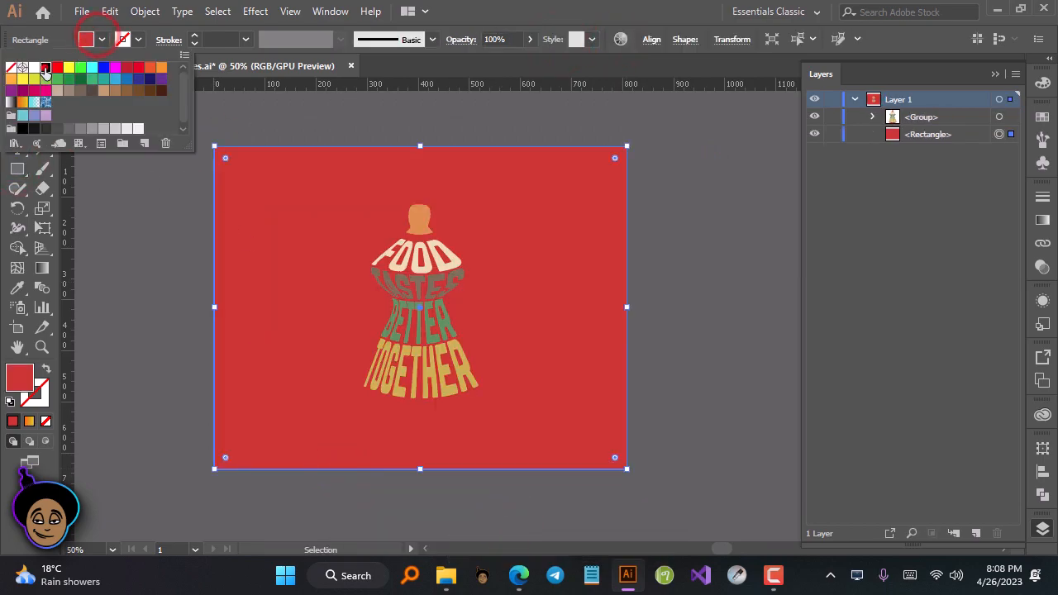
left_click(42, 66)
left_click(833, 134)
left_click(1043, 529)
Step: Enlarge the grouped basket design proportionally about its centre until it nearly fills the artboard's height
left_click(713, 419)
left_click(546, 387)
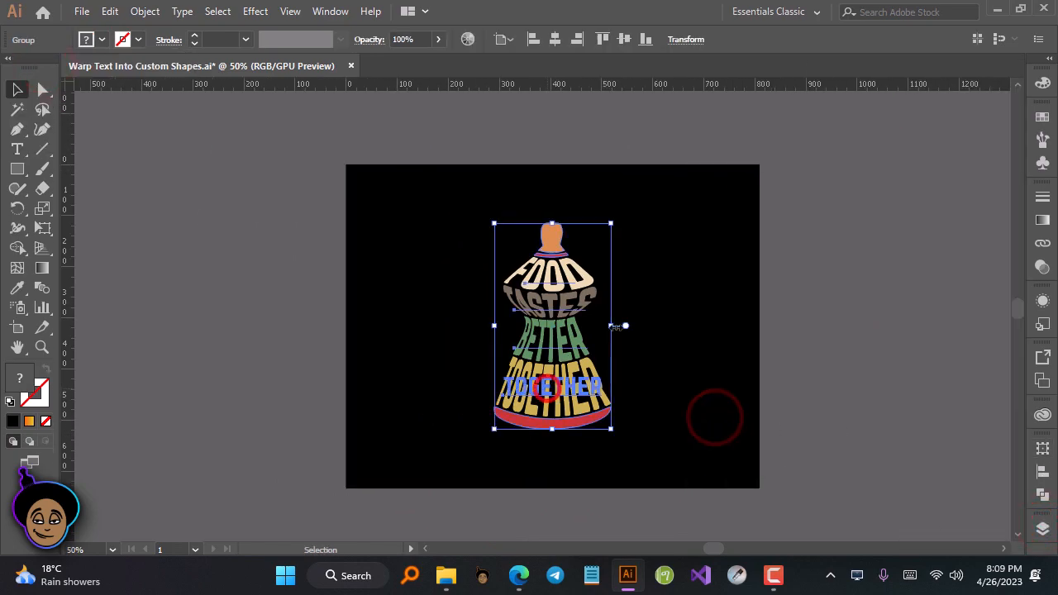
left_click_drag(608, 328, 647, 326)
left_click(753, 363)
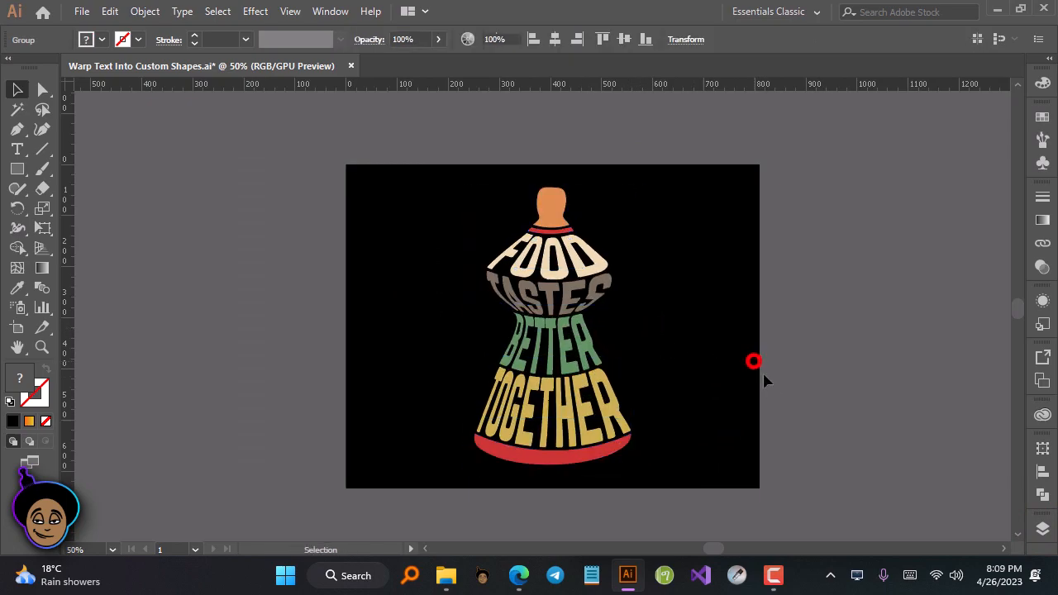
Step: Ungroup the basket design into its separate words and shapes
right_click(531, 303)
left_click(593, 172)
left_click(880, 249)
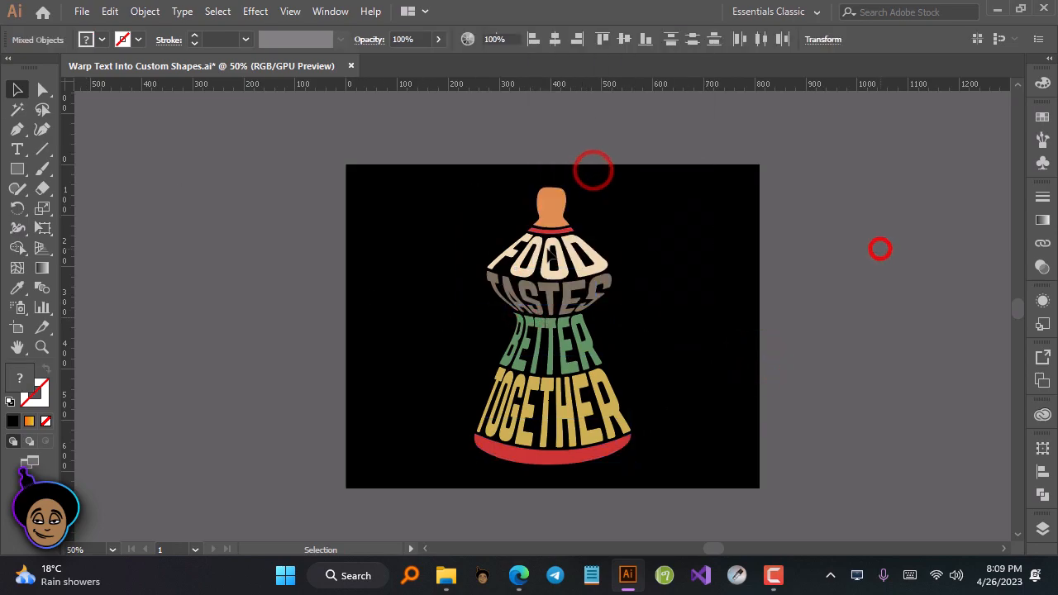
Step: Switch the warped words FOOD, TASTES, BETTER and TOGETHER to Edit Envelope mode one by one
left_click(549, 257)
left_click(87, 37)
left_click(583, 300)
left_click(87, 38)
left_click(582, 349)
left_click(88, 38)
left_click(571, 409)
left_click(88, 38)
left_click(121, 280)
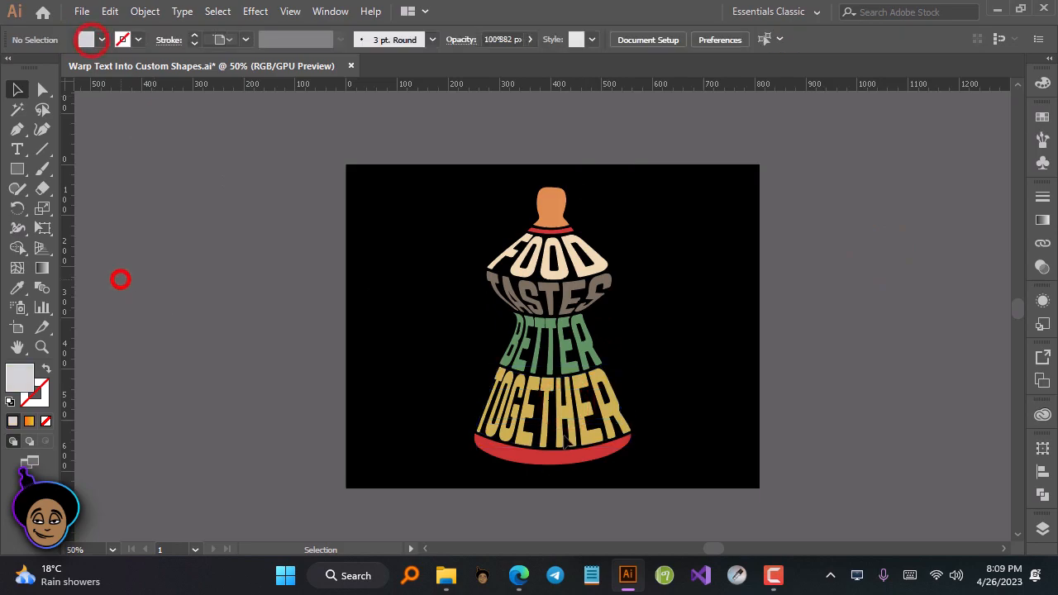
Step: Select all the words and shapes of the basket design and group them again
left_click_drag(610, 496, 461, 182)
right_click(557, 54)
left_click(612, 158)
mouse_move(633, 327)
left_mouse_down()
mouse_move(642, 326)
mouse_move(632, 323)
left_mouse_up()
left_click(729, 394)
left_click(559, 403)
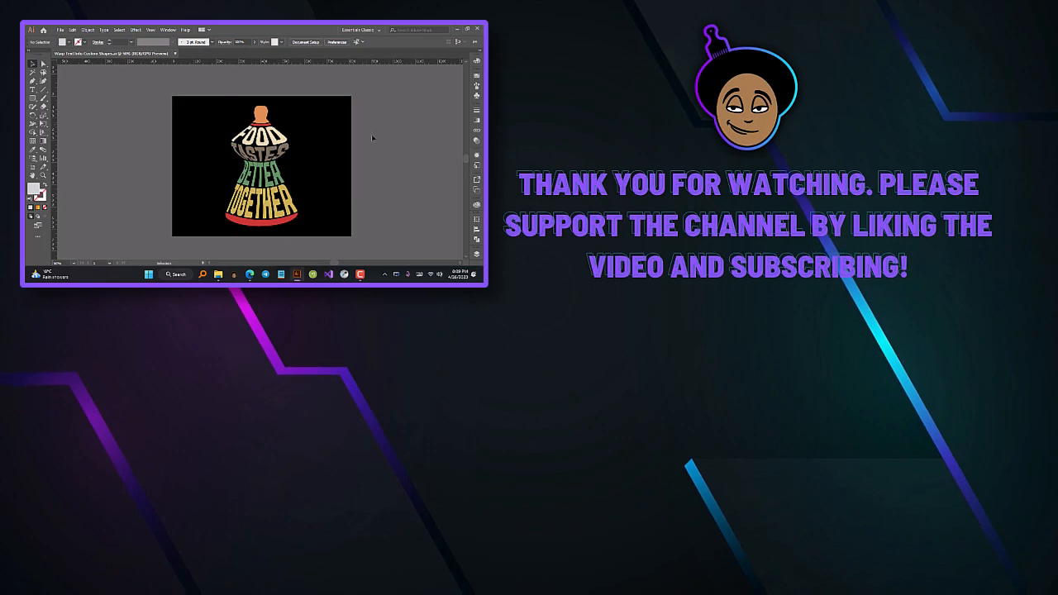
key("ctrl+-")
key("ctrl+=")
key("ctrl+=")
key("ctrl+=")
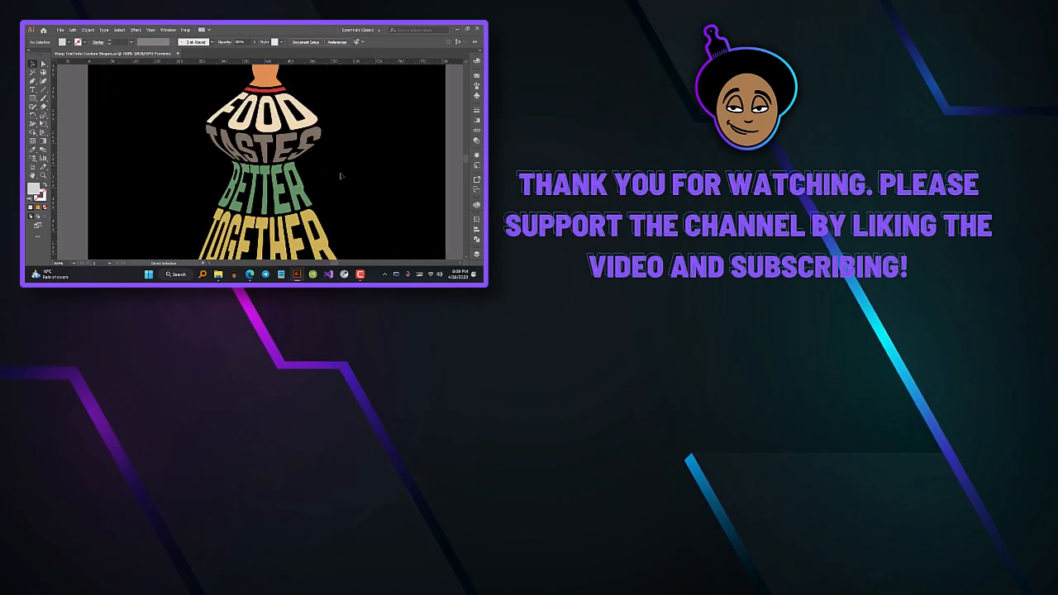